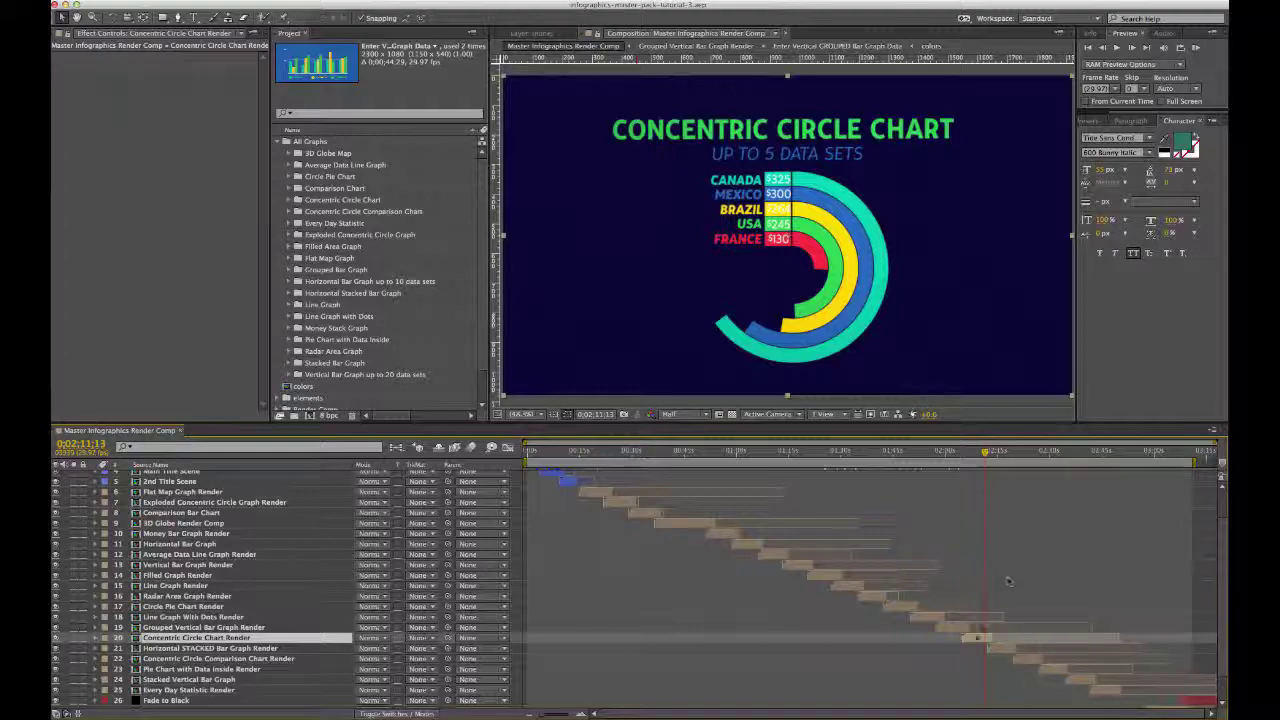
# Open the Concentric Circle Chart Render composition from the Concentric Circle Chart folder inside All Graphs
pyautogui.click(289, 33)
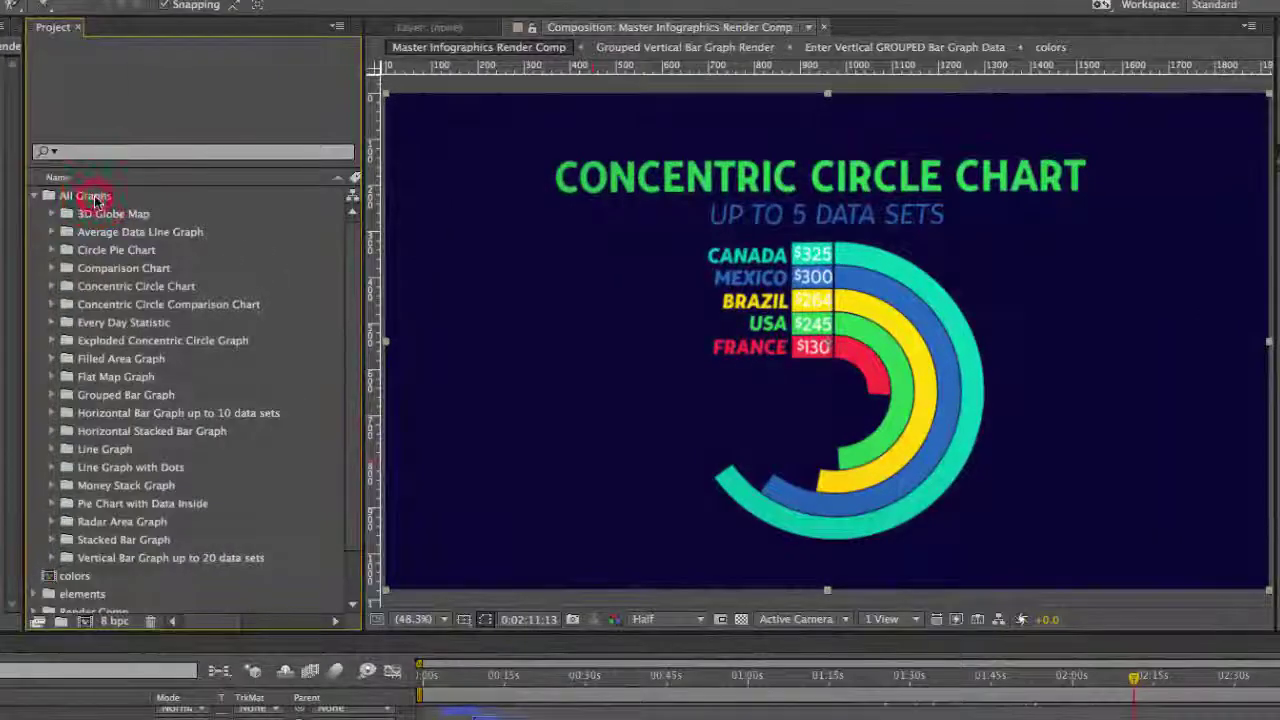
pyautogui.click(322, 146)
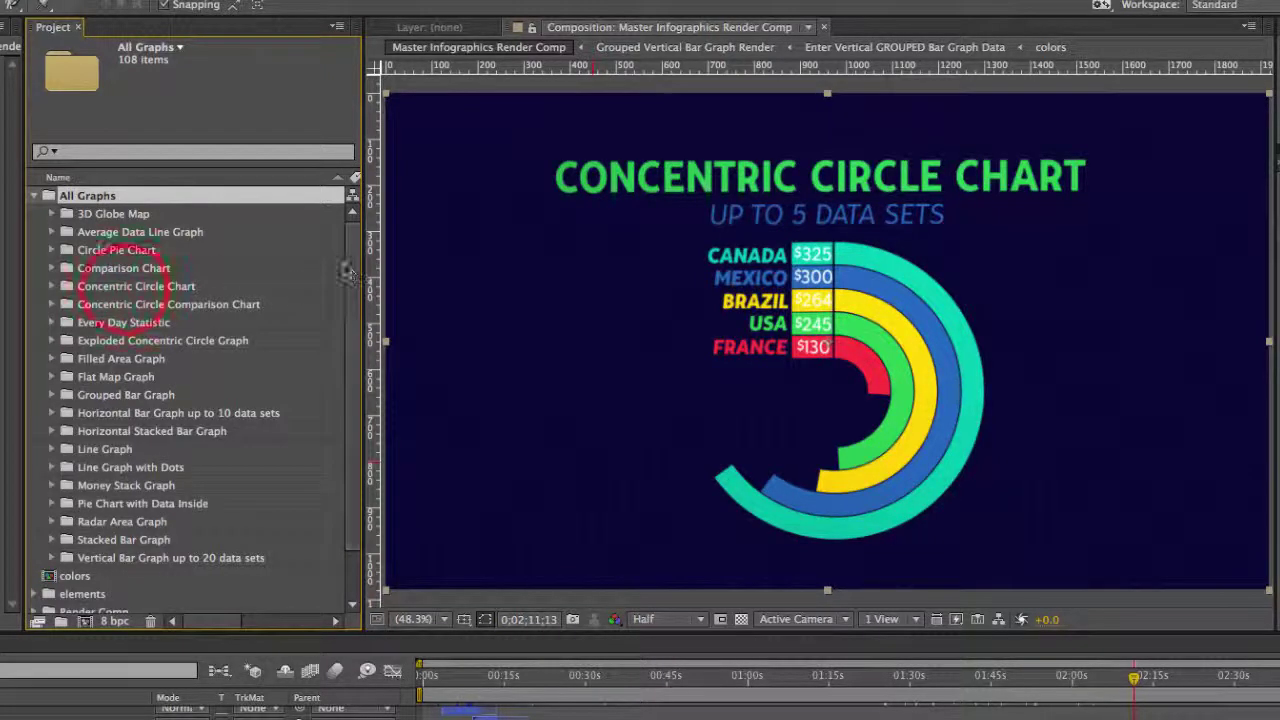
pyautogui.click(127, 287)
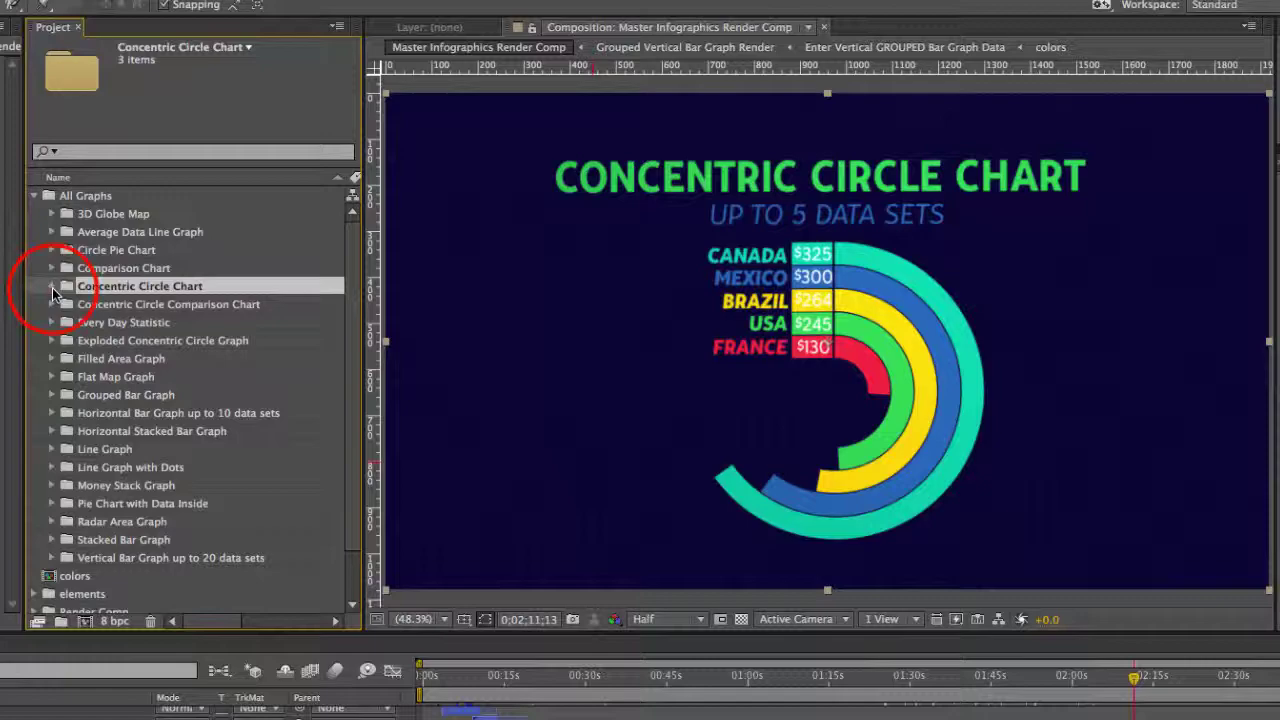
pyautogui.click(51, 286)
pyautogui.click(167, 305)
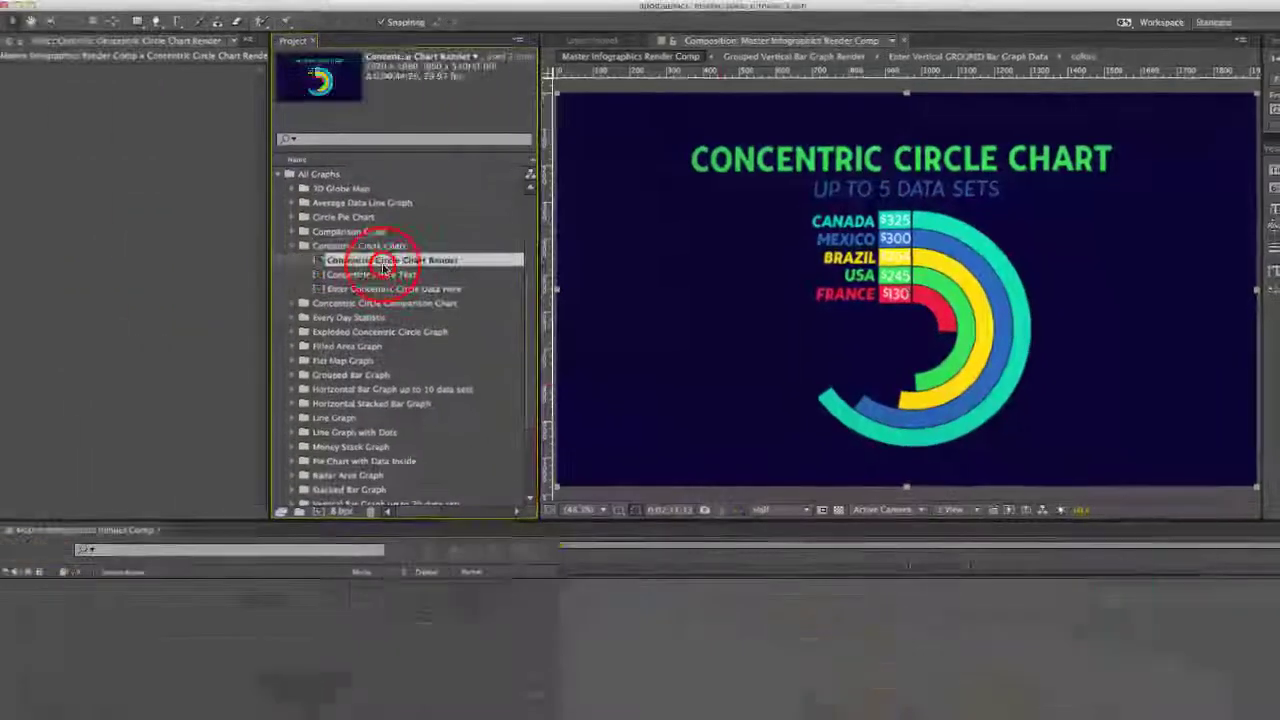
pyautogui.doubleClick(383, 262)
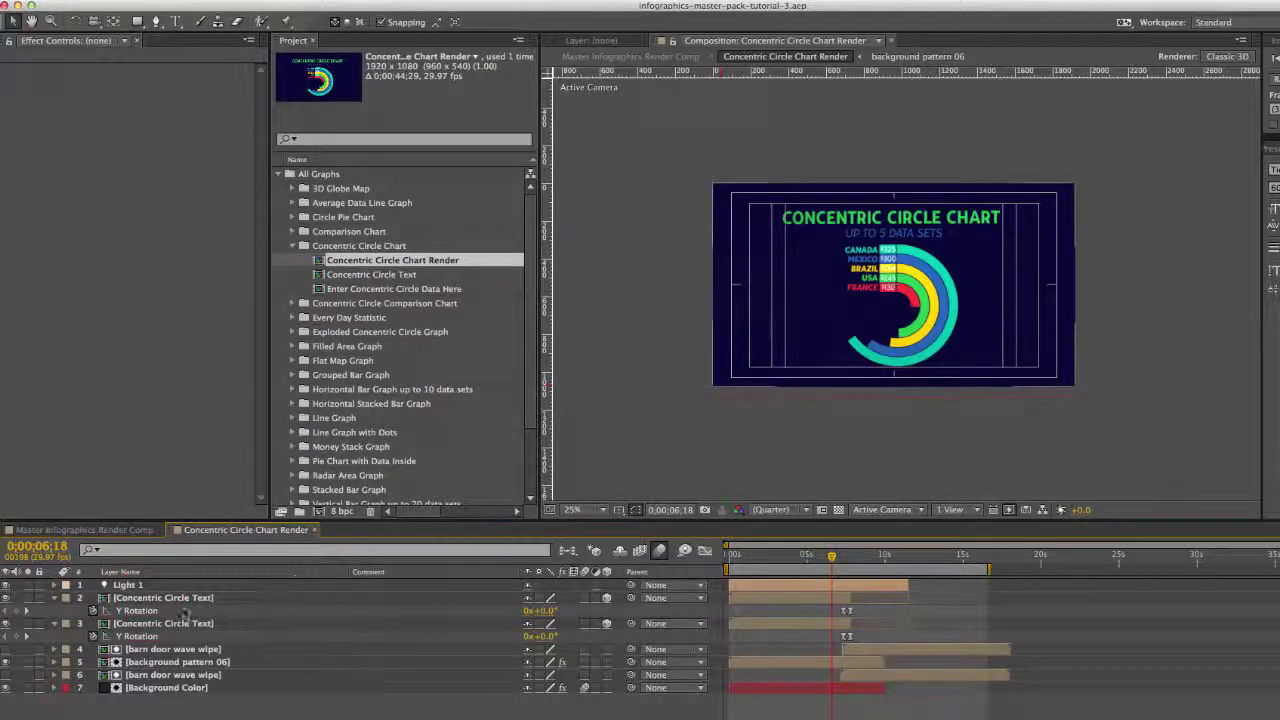
# Examine the two Concentric Circle Text layers, their Y Rotation transition near seven seconds, and the wave wipe and background layers
pyautogui.click(144, 605)
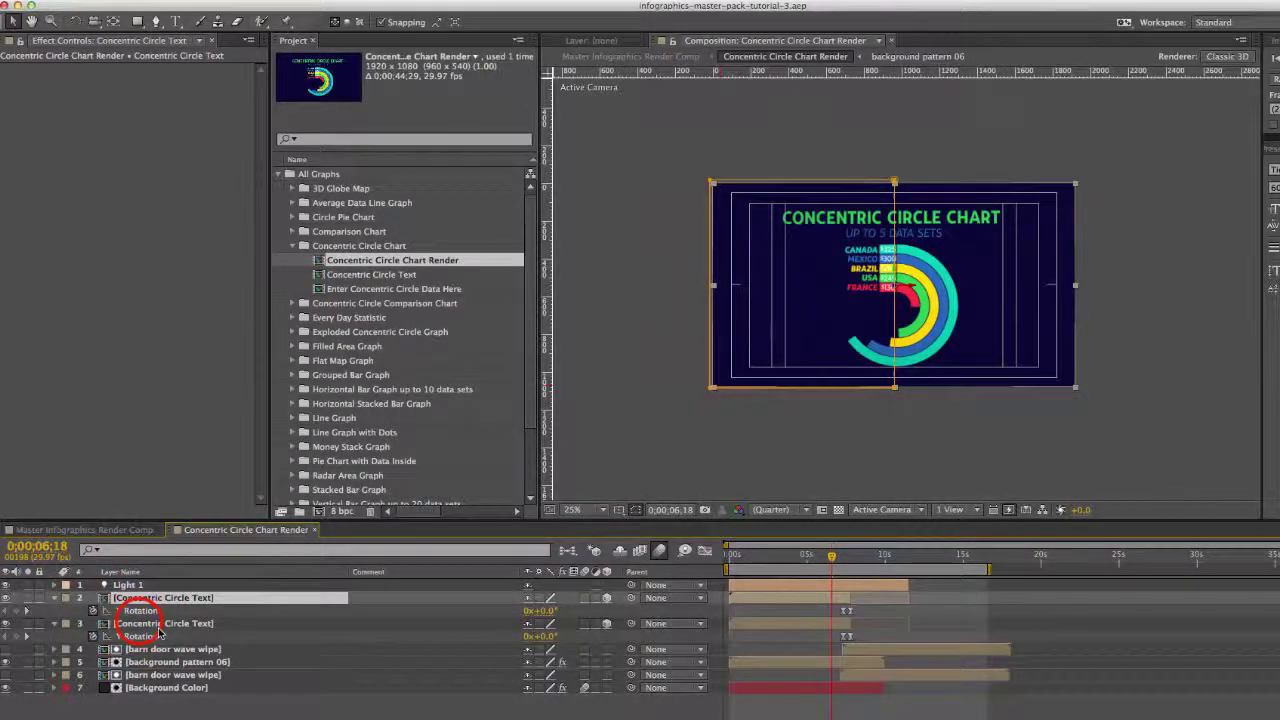
pyautogui.click(140, 623)
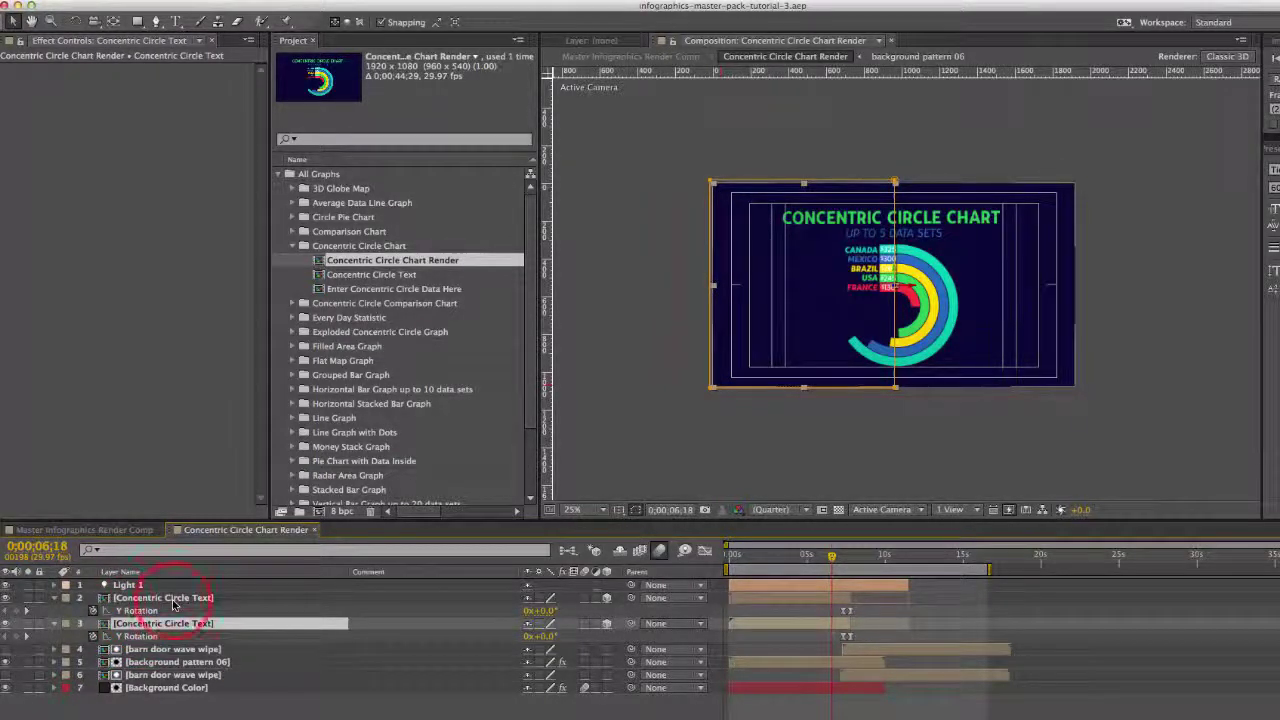
pyautogui.click(172, 598)
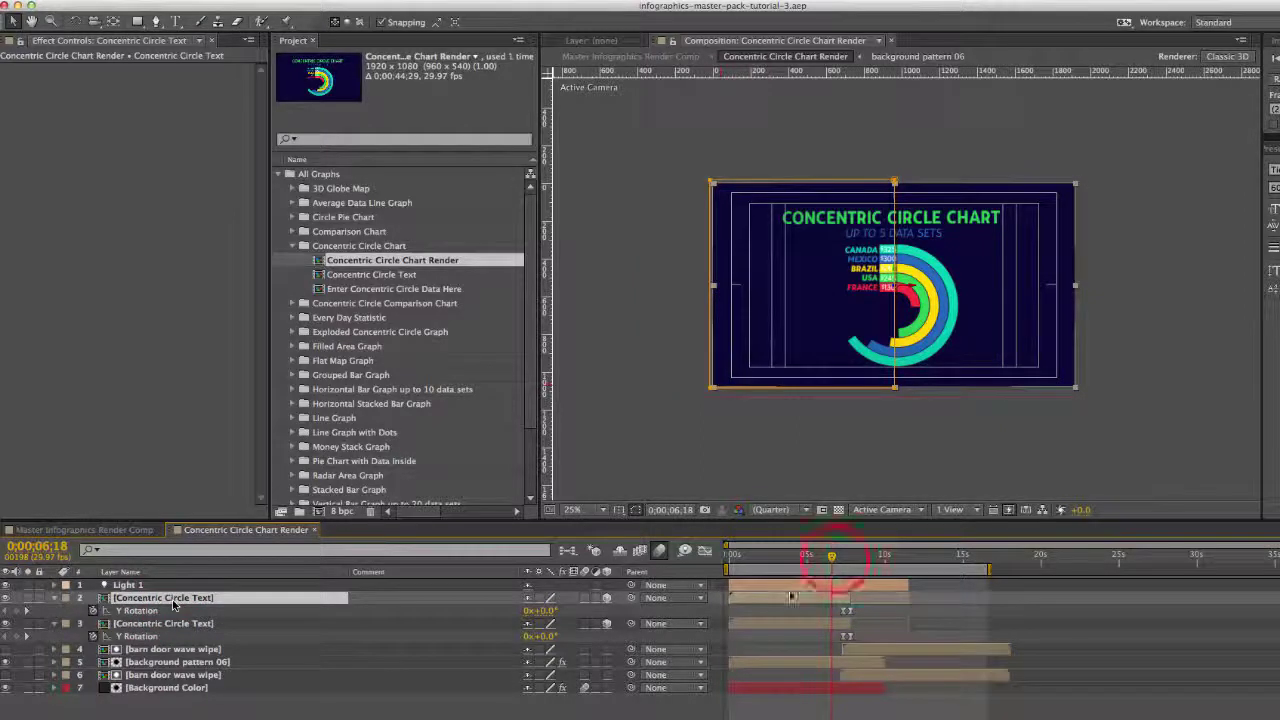
pyautogui.click(836, 558)
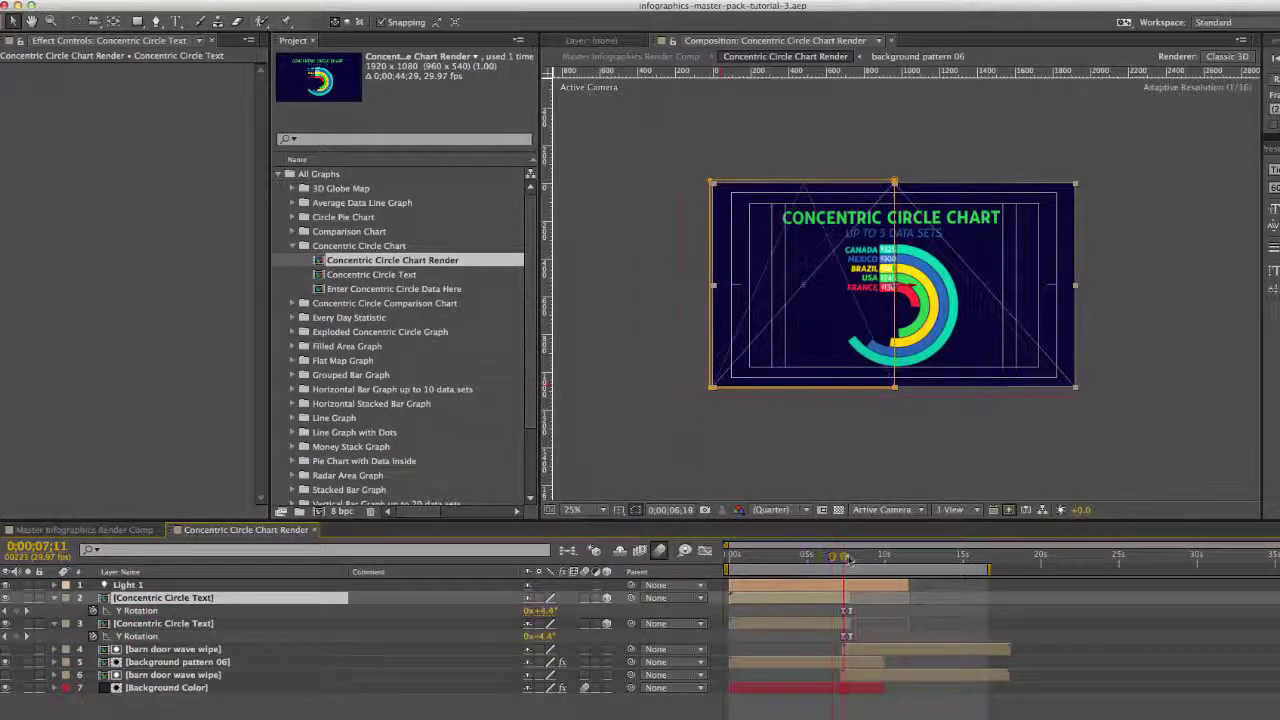
pyautogui.click(846, 559)
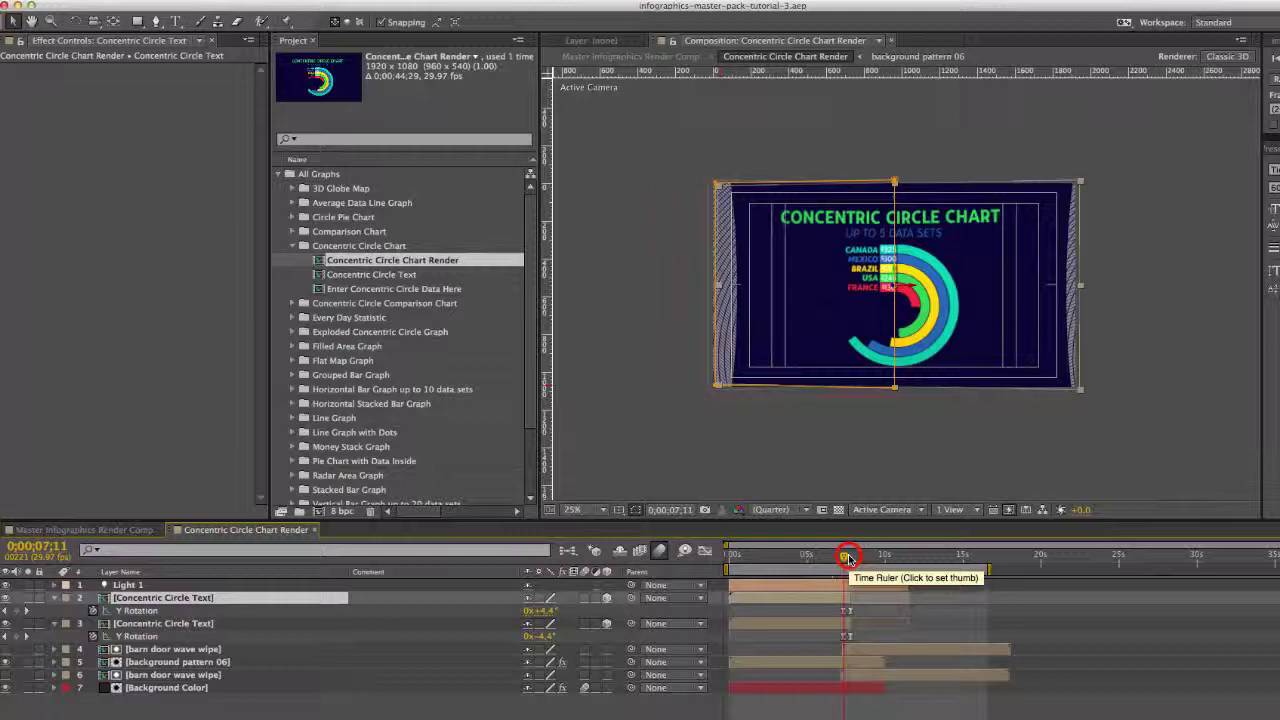
pyautogui.moveTo(846, 559); pyautogui.dragTo(836, 559)
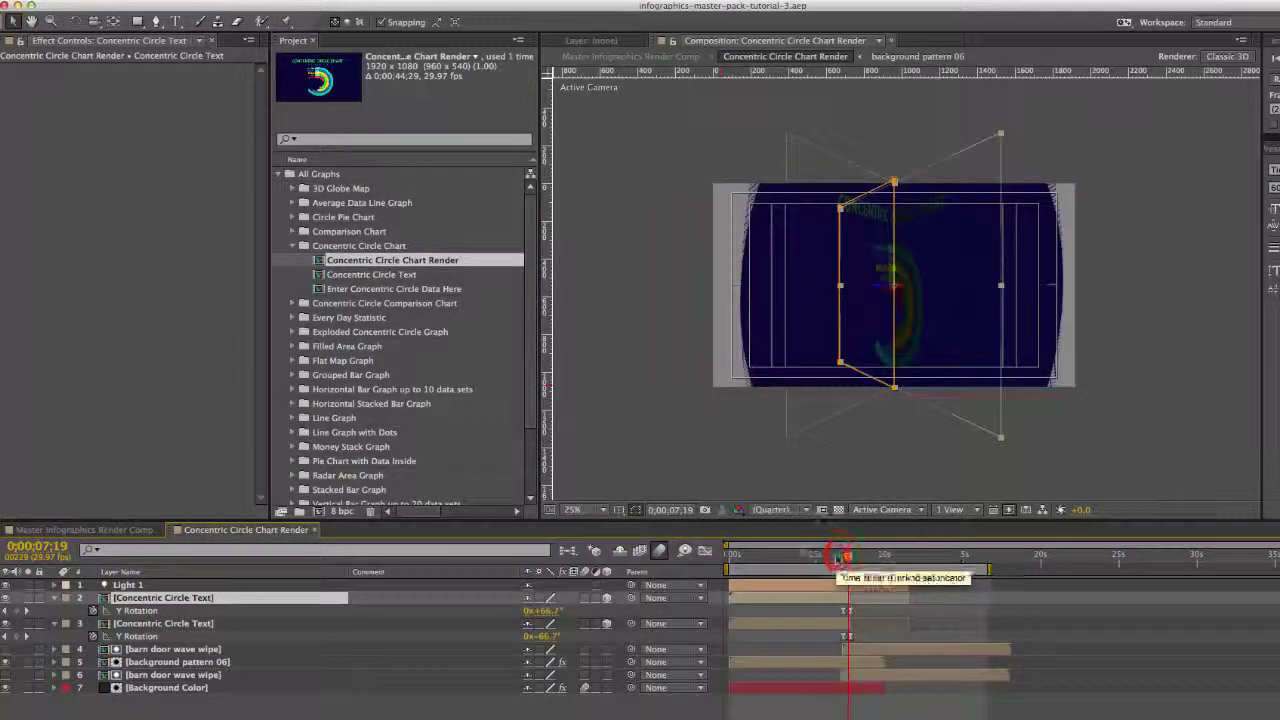
pyautogui.click(168, 650)
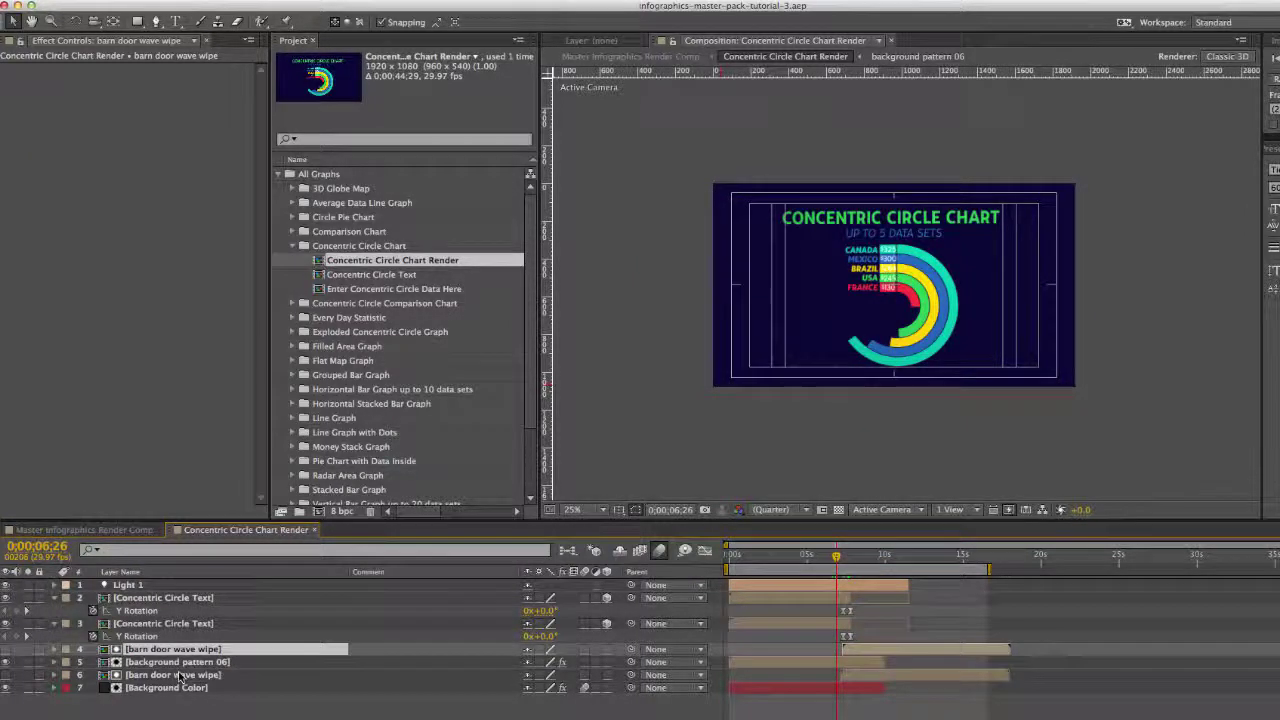
pyautogui.click(178, 662)
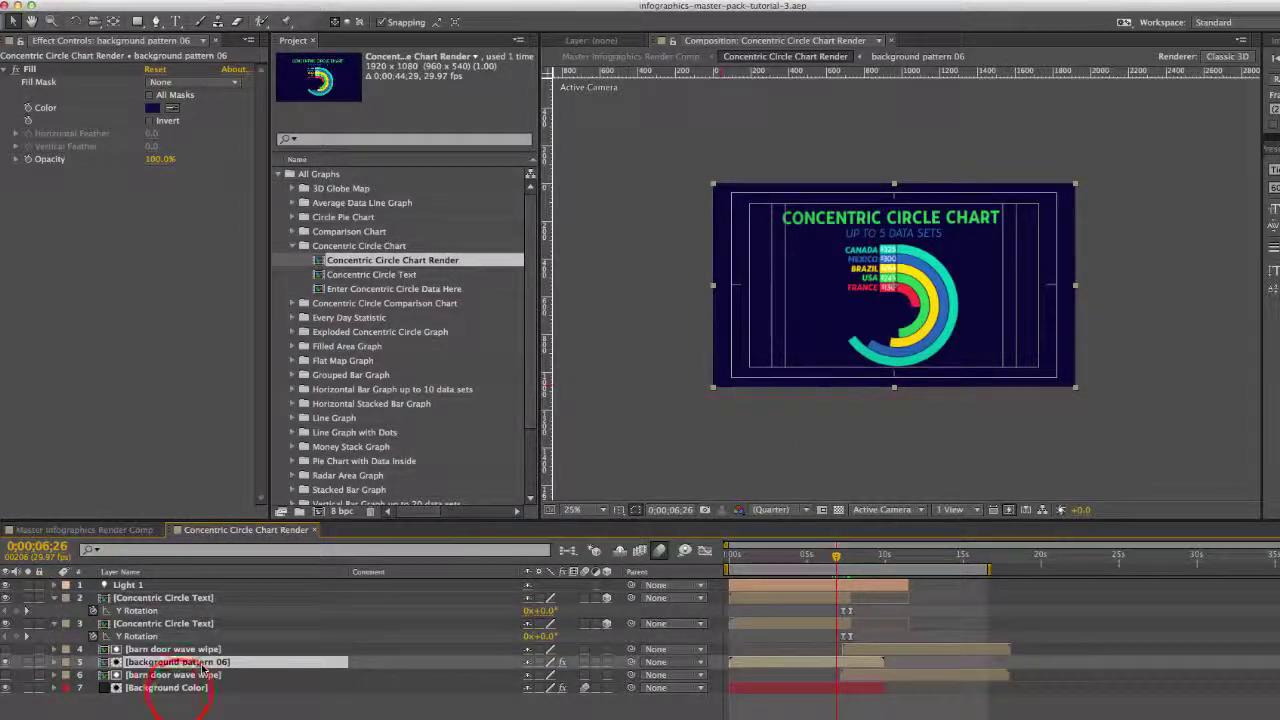
pyautogui.click(178, 689)
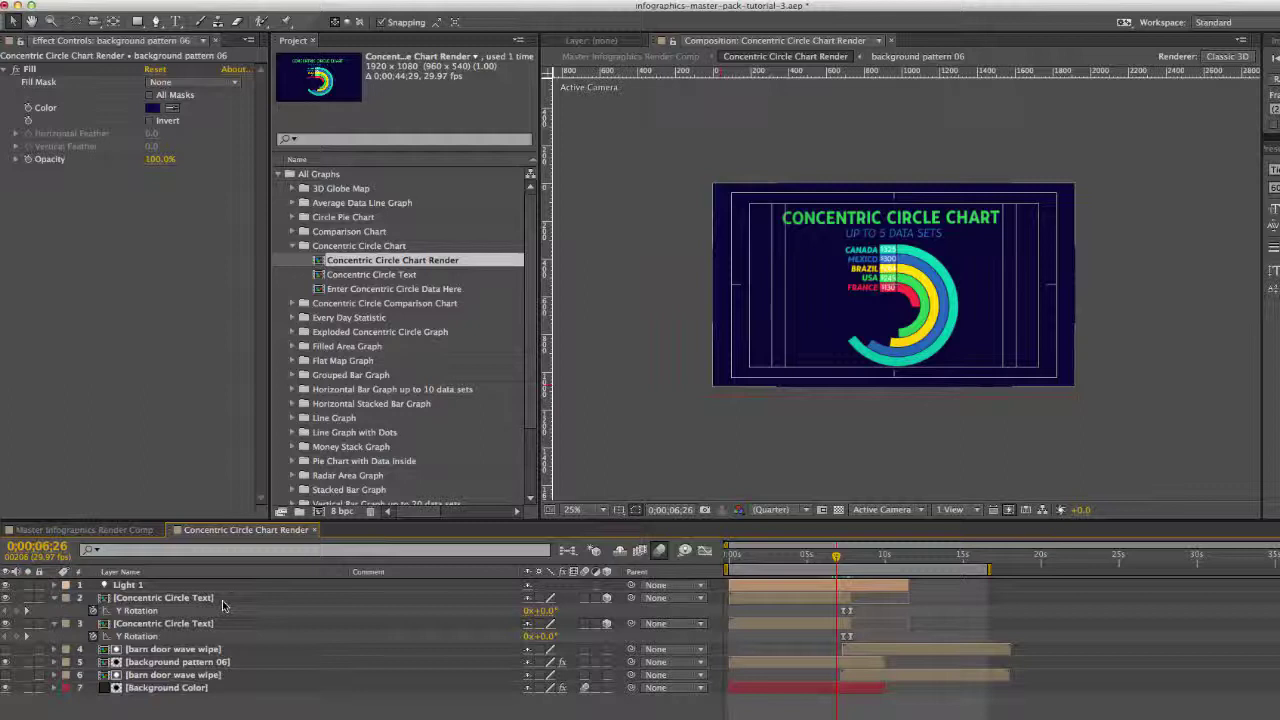
# Open the Concentric Circle Text precomp and collapse the properties of its title and subtitle text layers
pyautogui.click(197, 624)
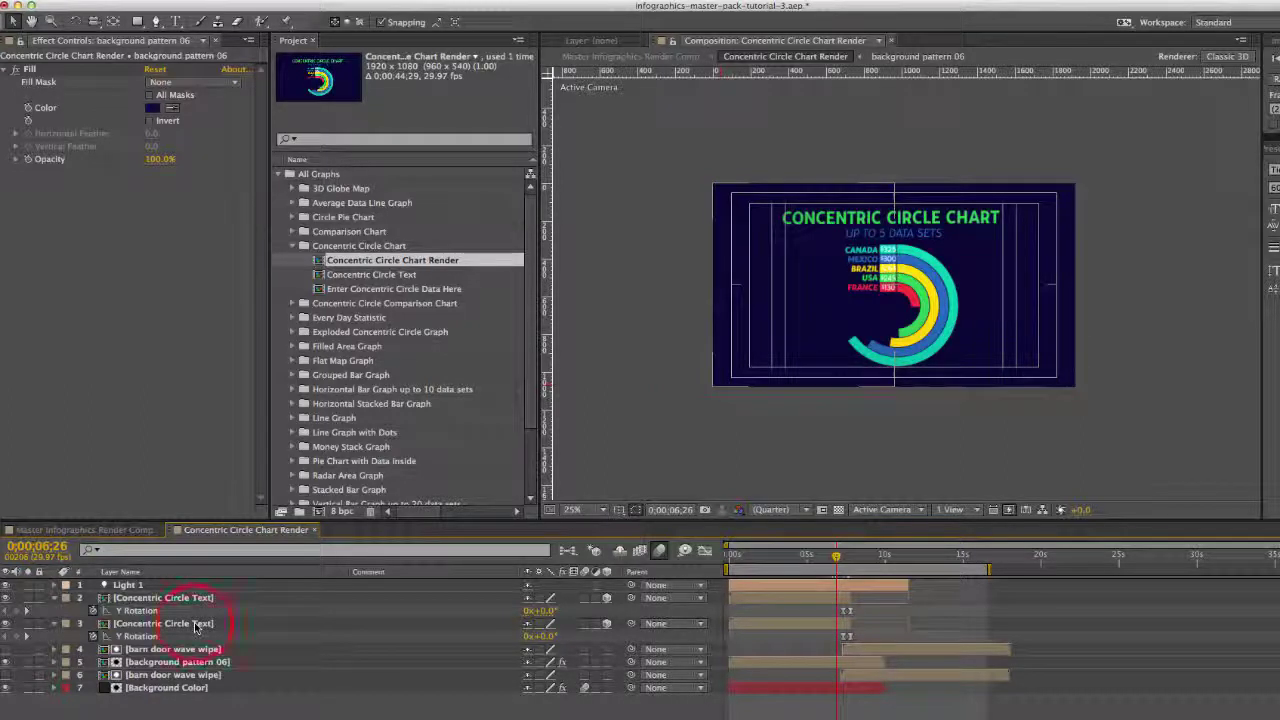
pyautogui.doubleClick(195, 624)
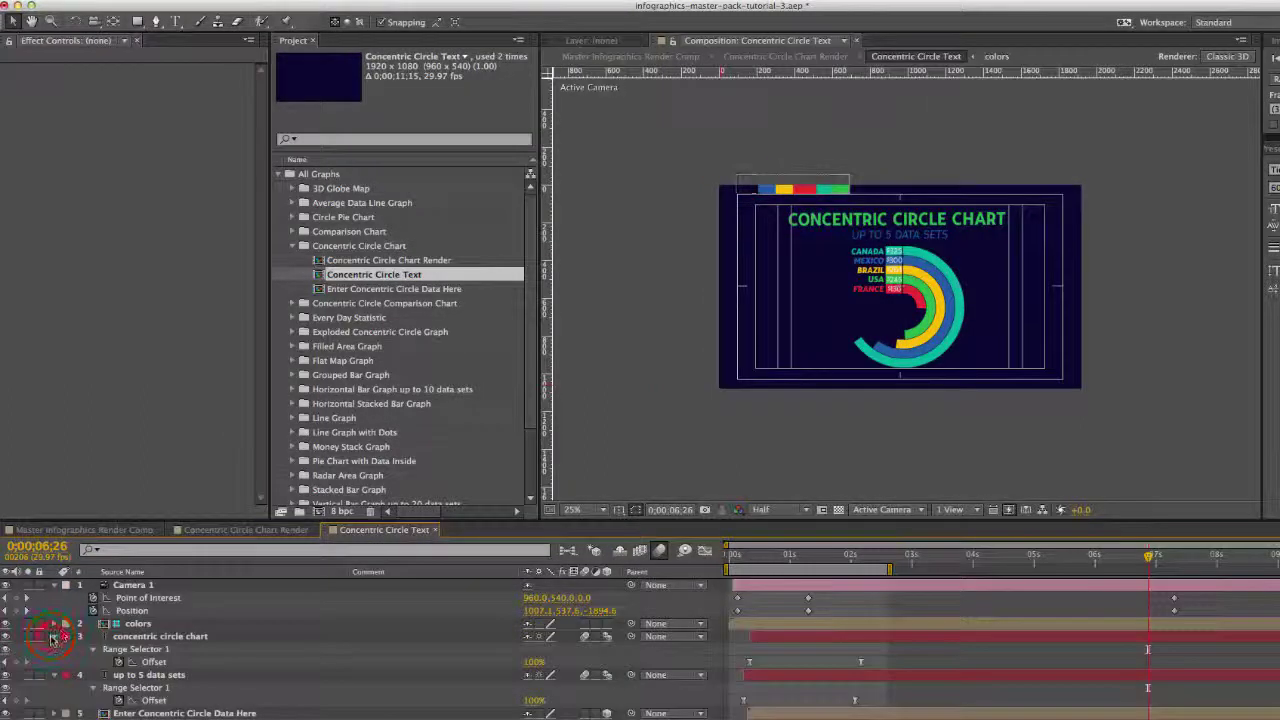
pyautogui.click(54, 636)
pyautogui.click(53, 649)
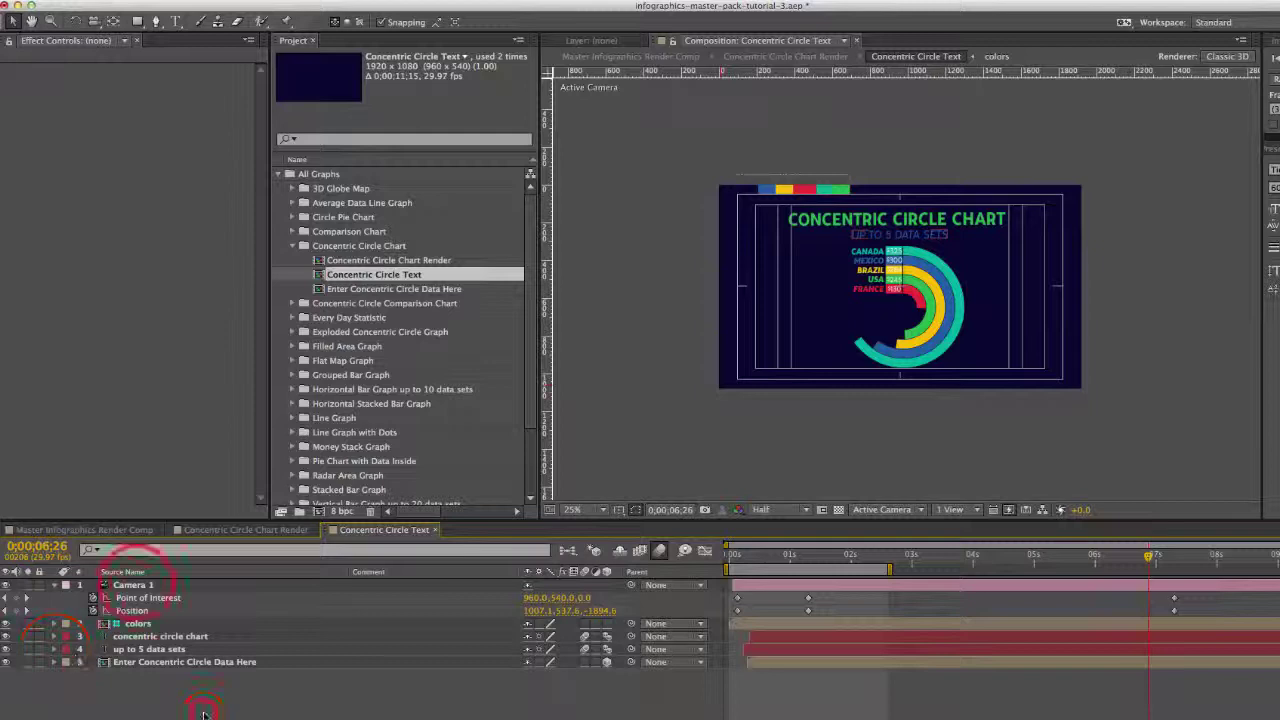
# Replace the text of the concentric circle chart title layer with "TYPE YOUR TITLE"
pyautogui.click(138, 585)
pyautogui.click(137, 623)
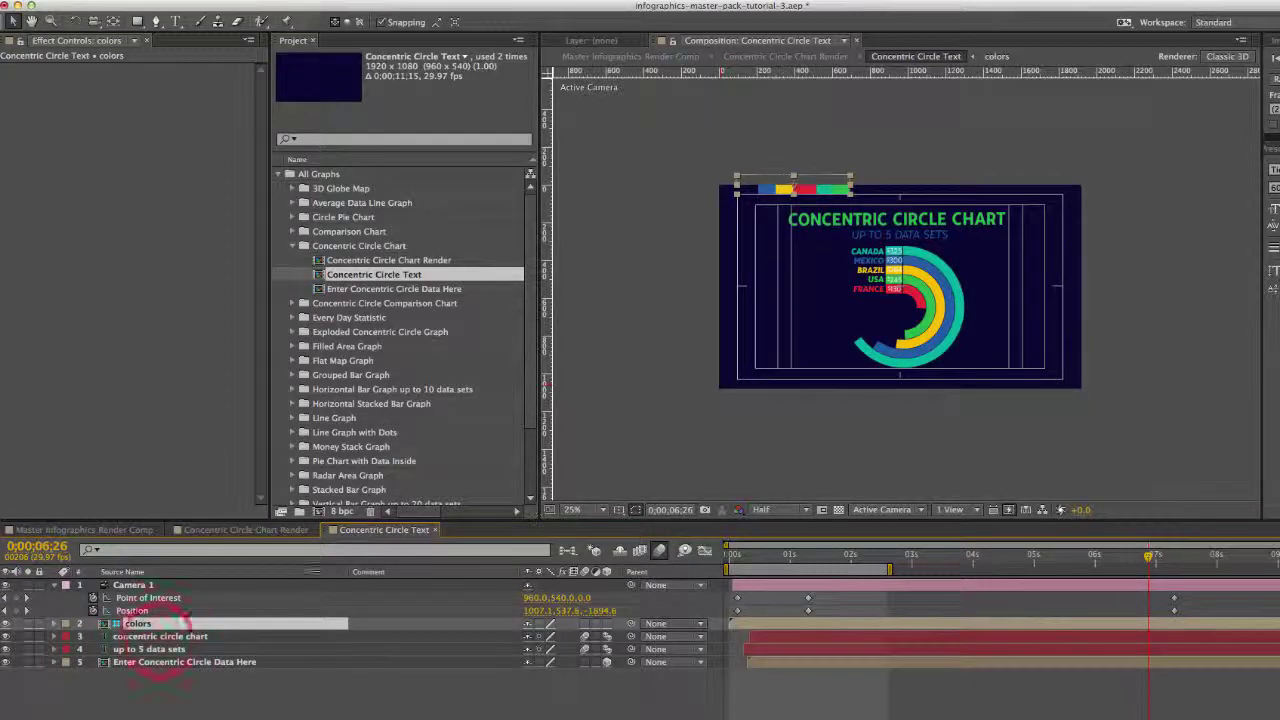
pyautogui.click(160, 637)
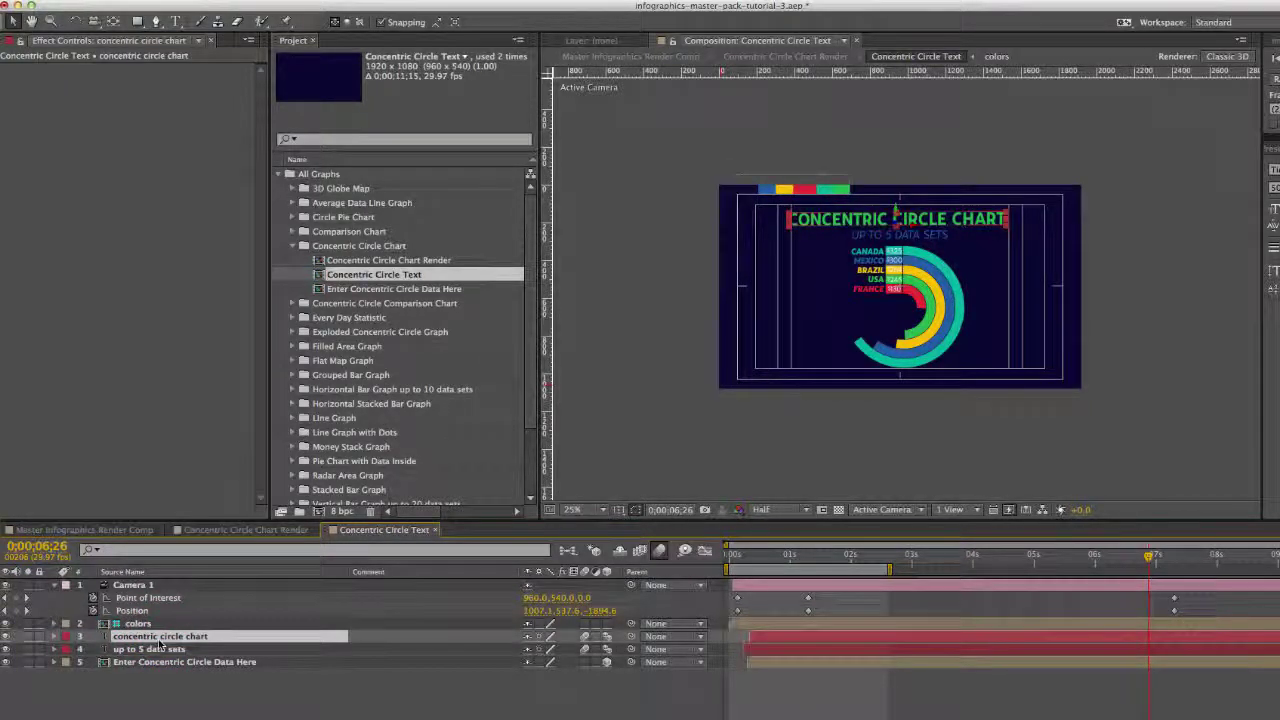
pyautogui.click(150, 641)
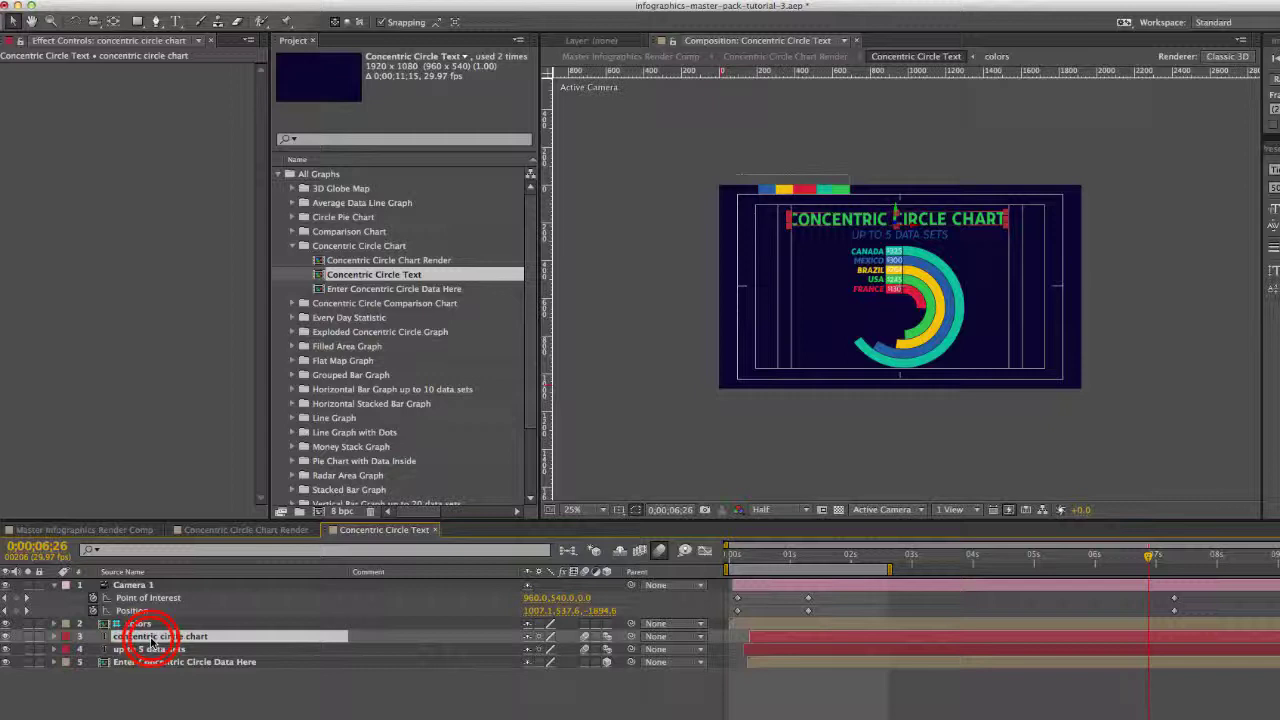
pyautogui.doubleClick(151, 642)
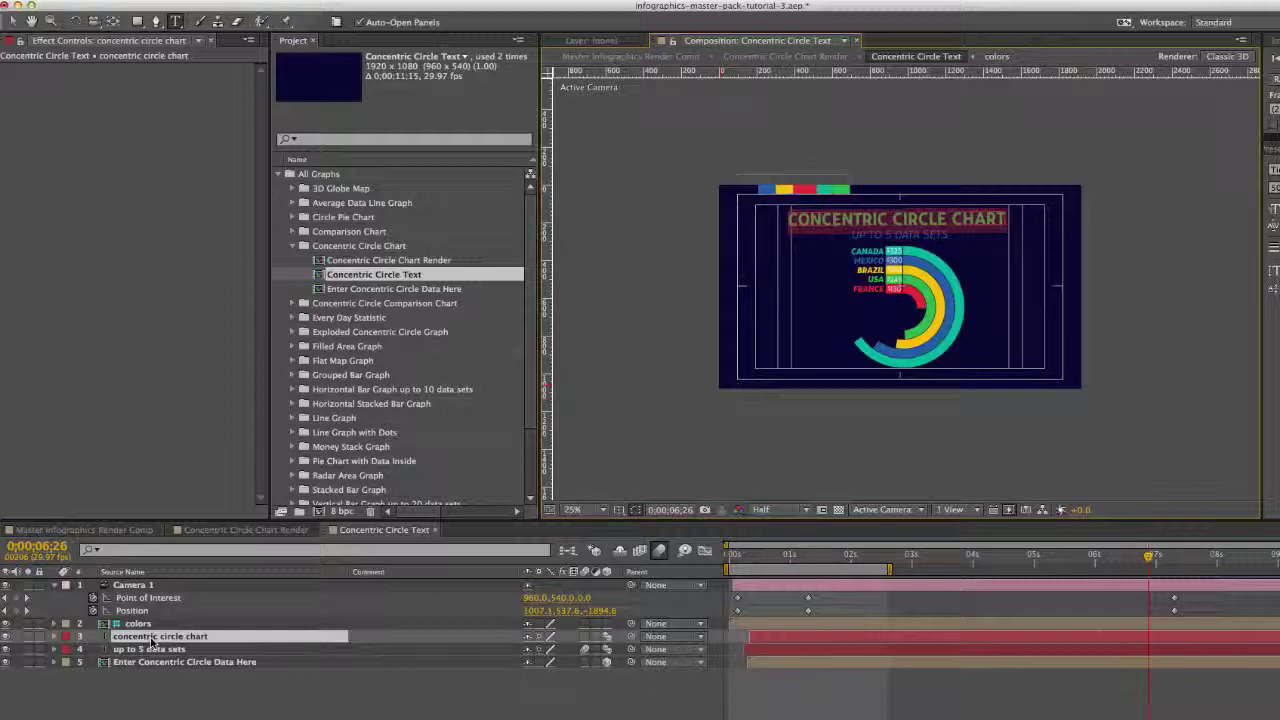
pyautogui.write('TY')
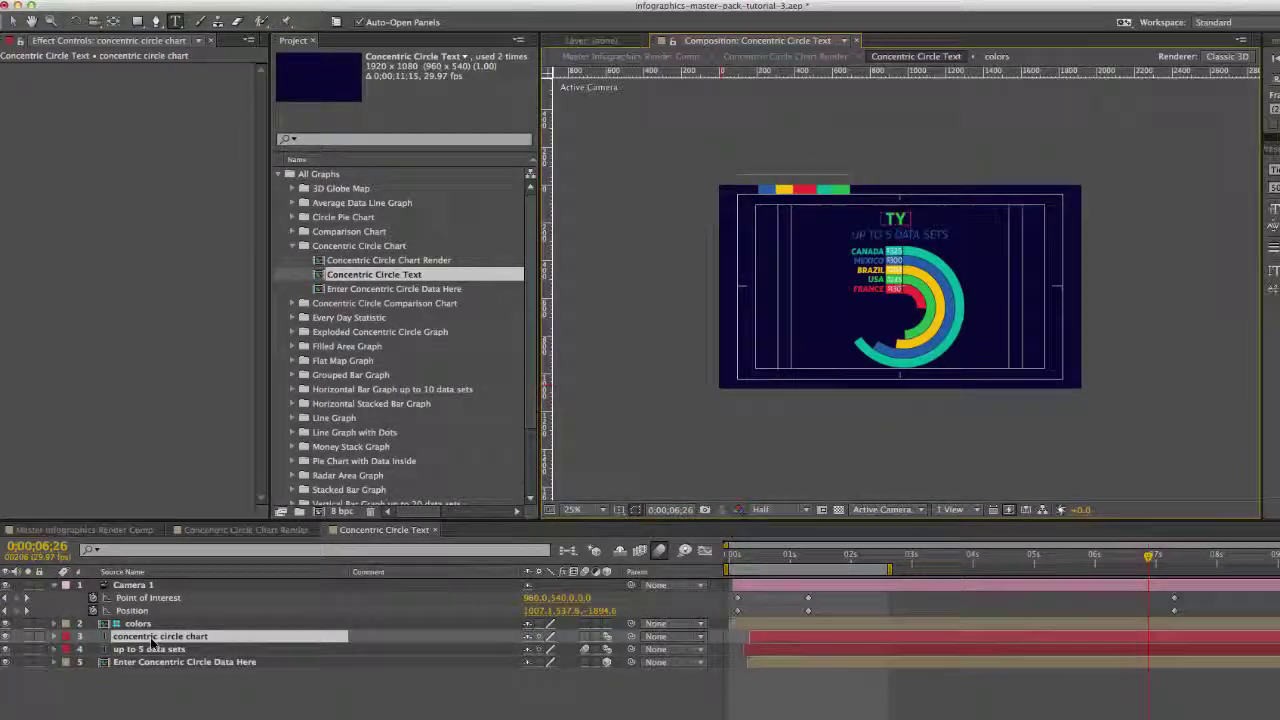
pyautogui.write('PE YOUR TITLE')
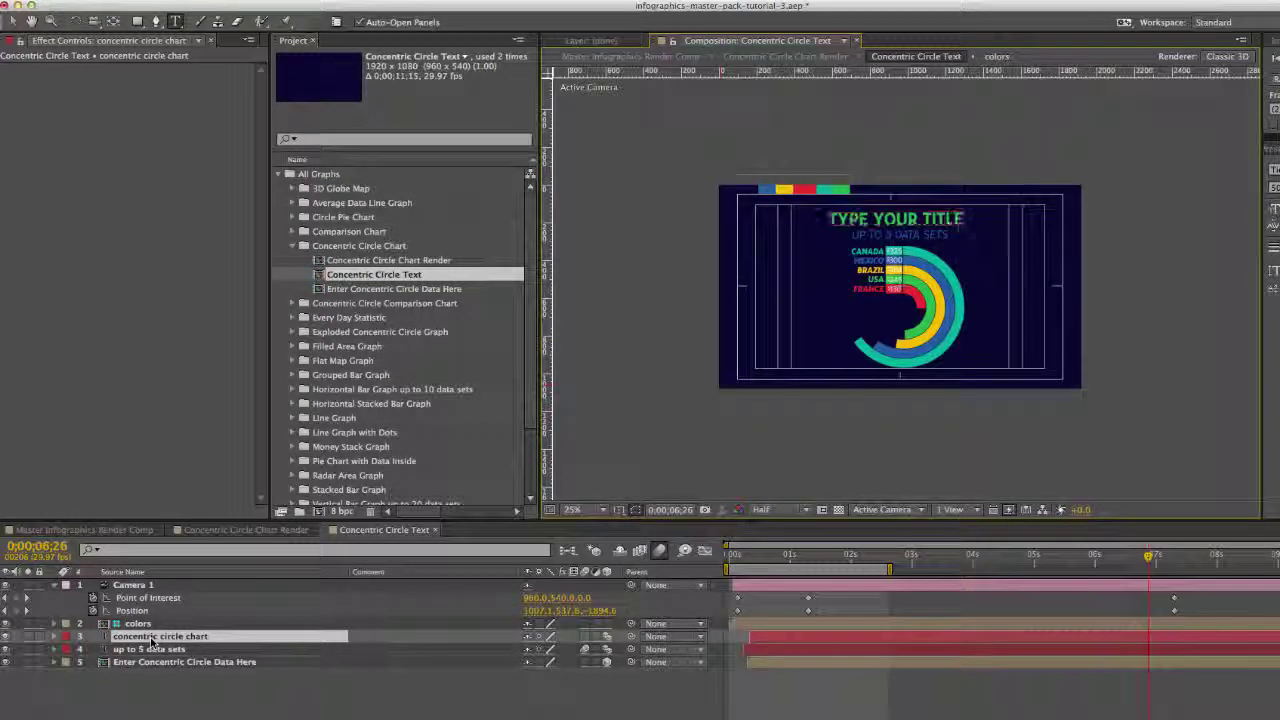
# Switch All Caps off for the main title text and turn it back on
pyautogui.doubleClick(140, 650)
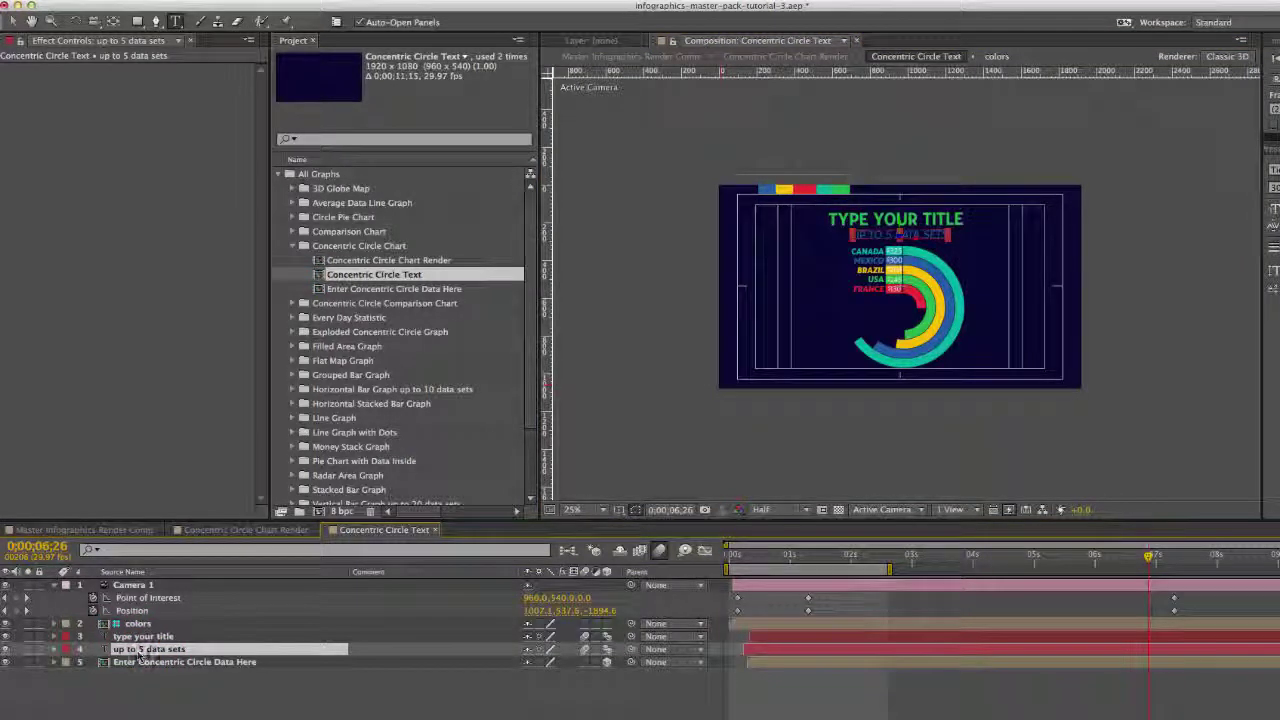
pyautogui.doubleClick(158, 638)
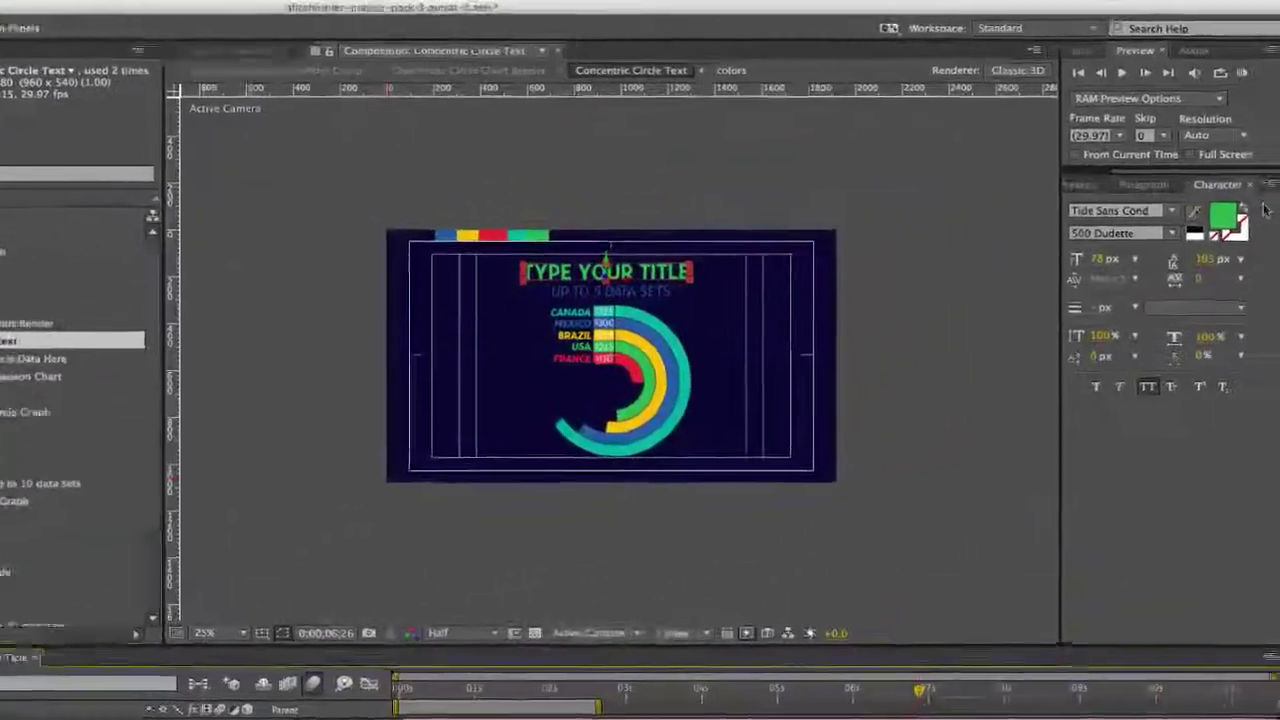
pyautogui.click(1185, 186)
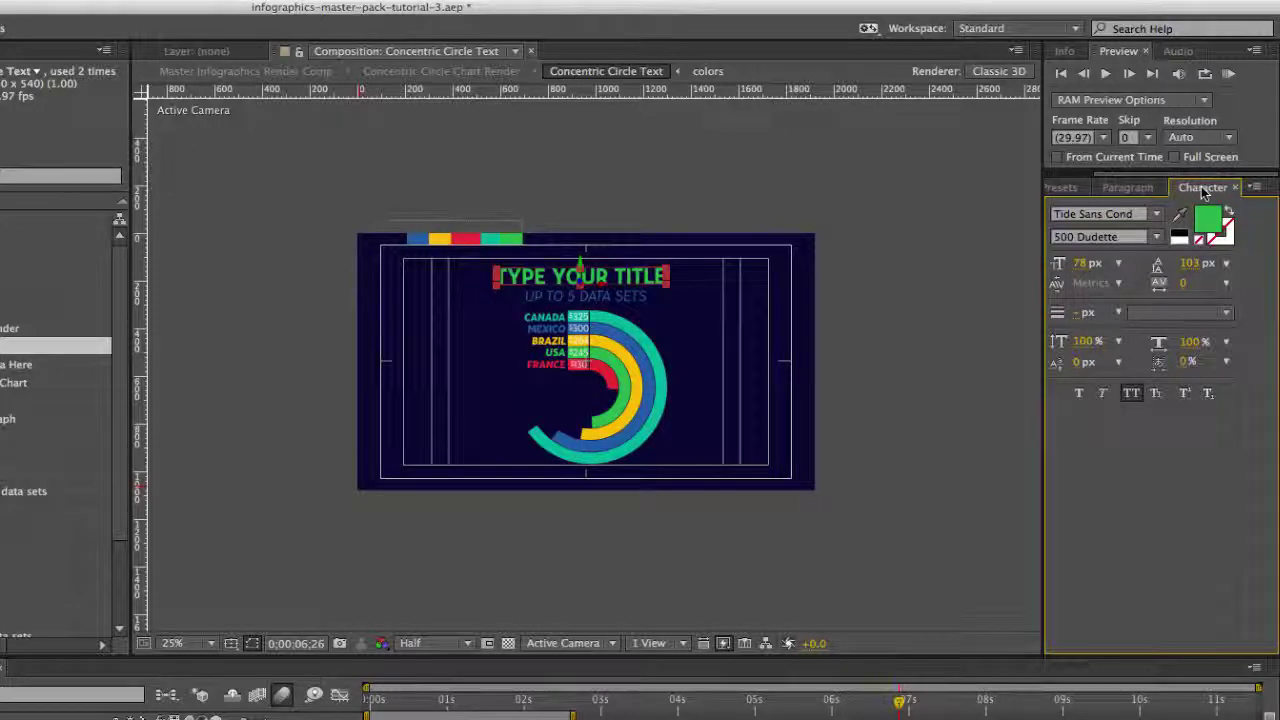
pyautogui.click(1129, 400)
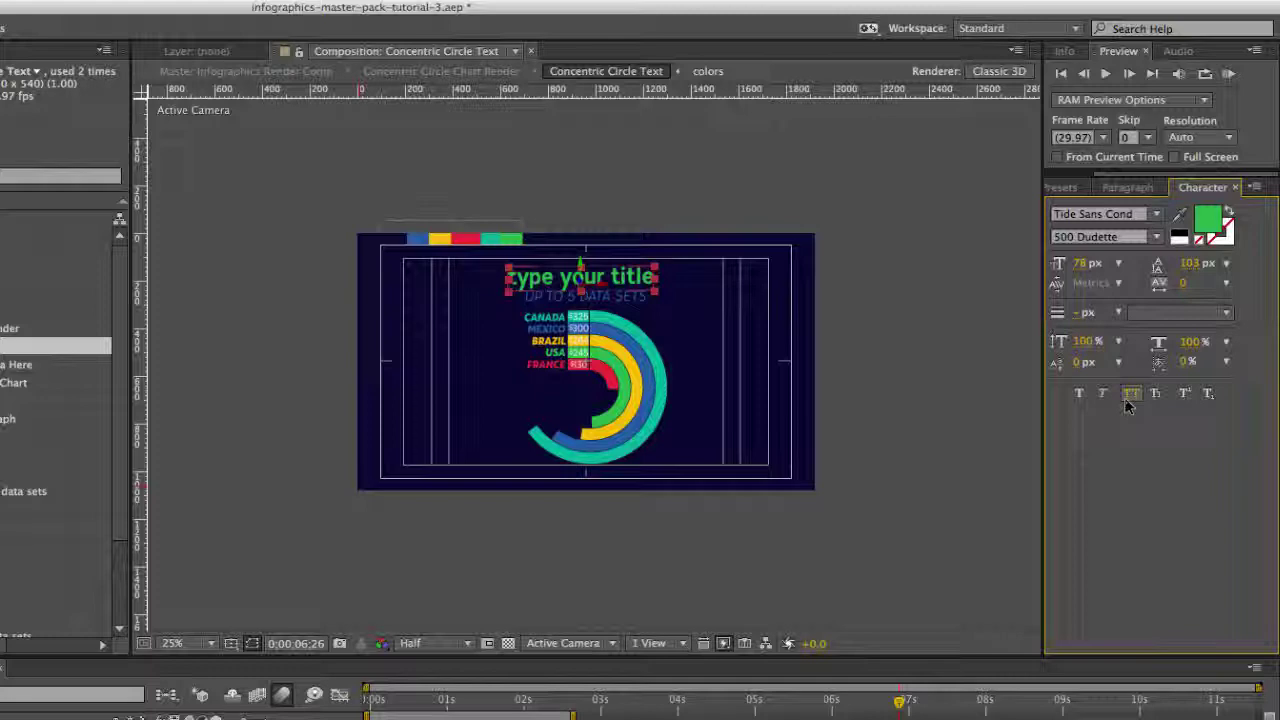
pyautogui.click(1129, 394)
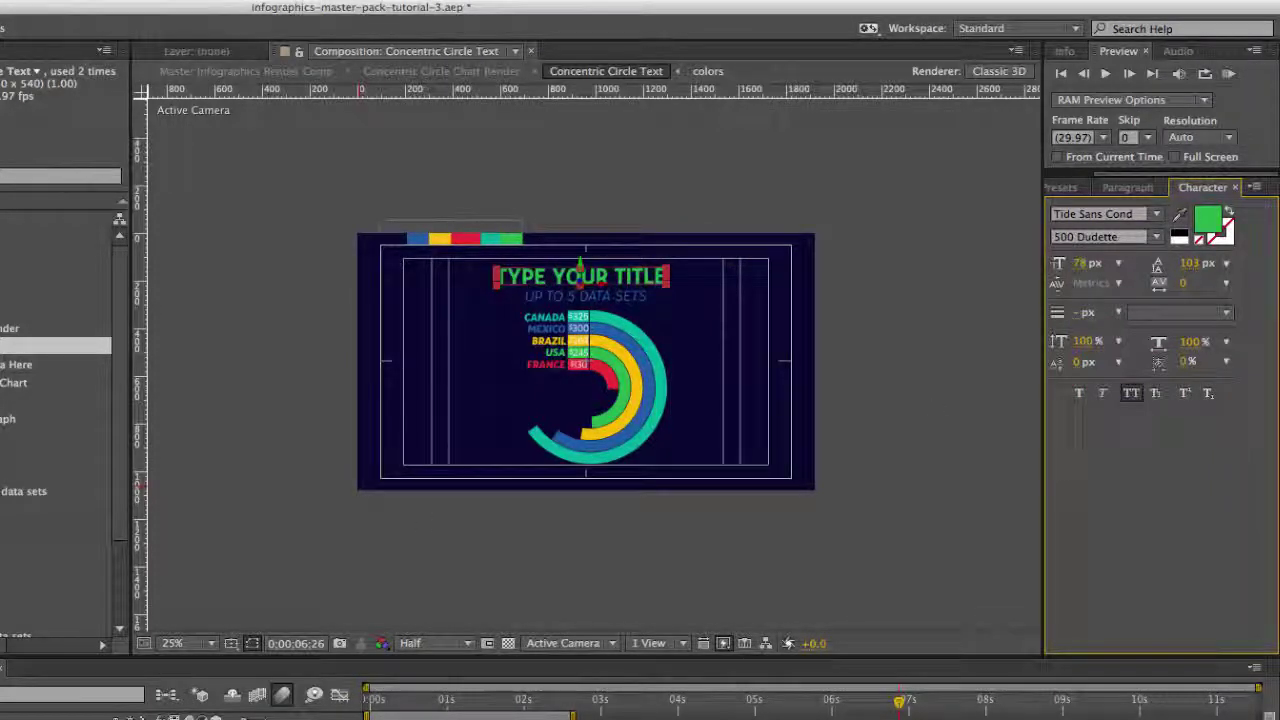
pyautogui.press('Escape')
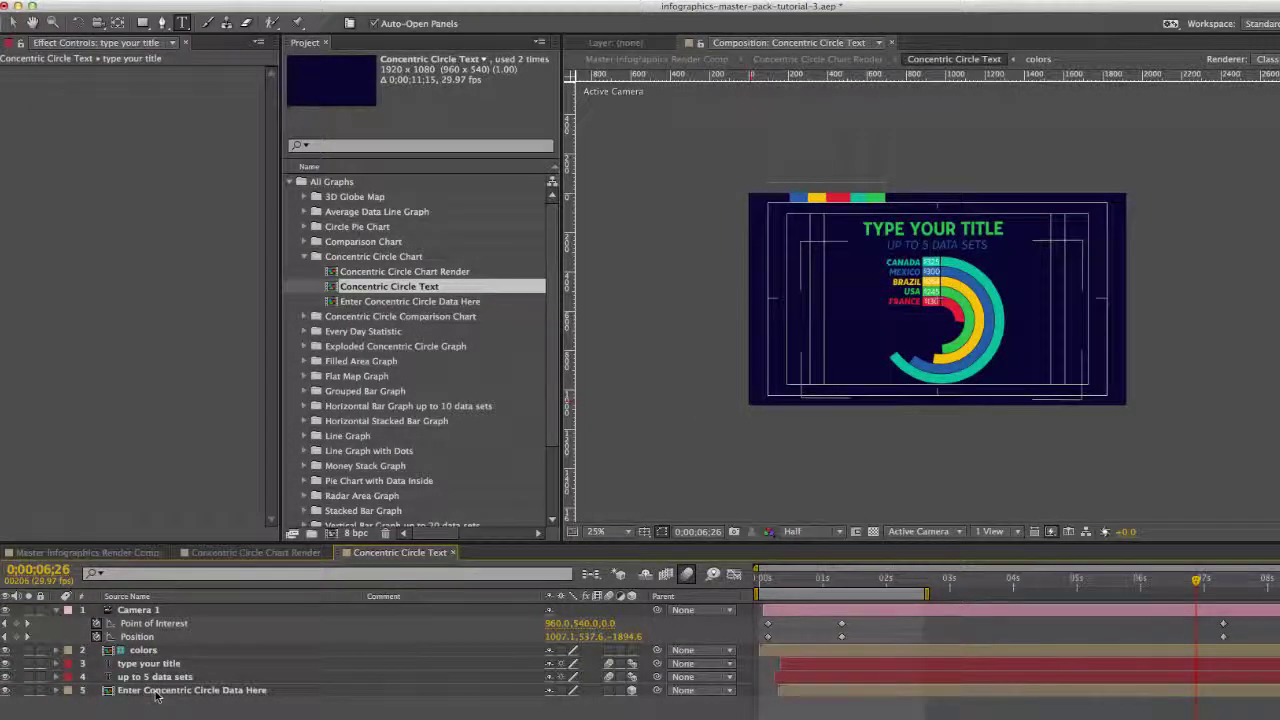
# Open the Enter Concentric Circle Data Here precomp and display the effects of its Color Controls layer
pyautogui.click(152, 692)
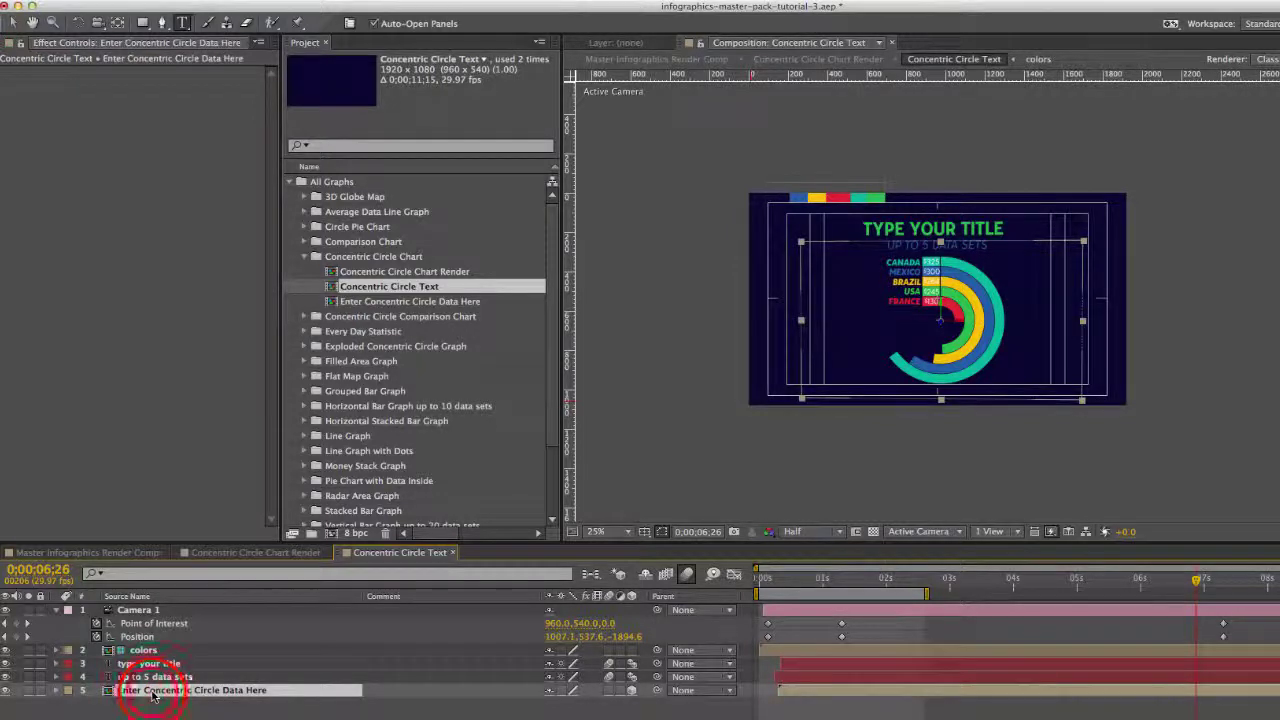
pyautogui.doubleClick(152, 692)
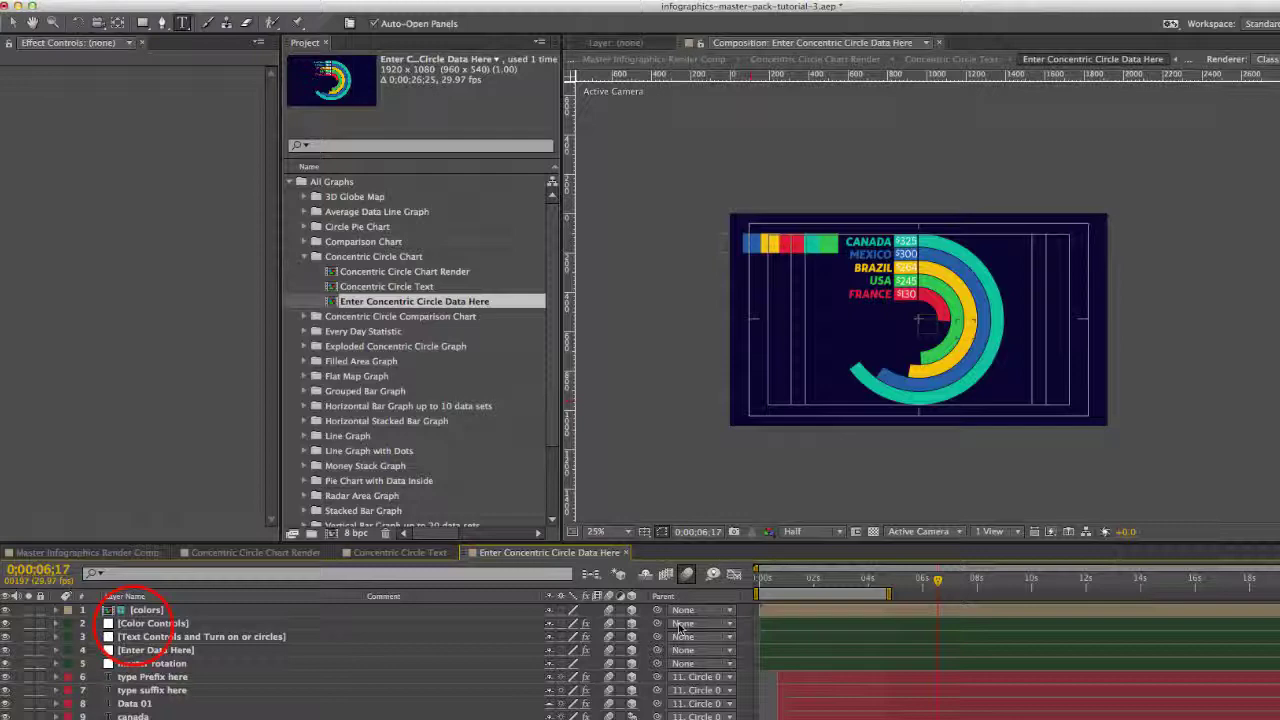
pyautogui.click(138, 624)
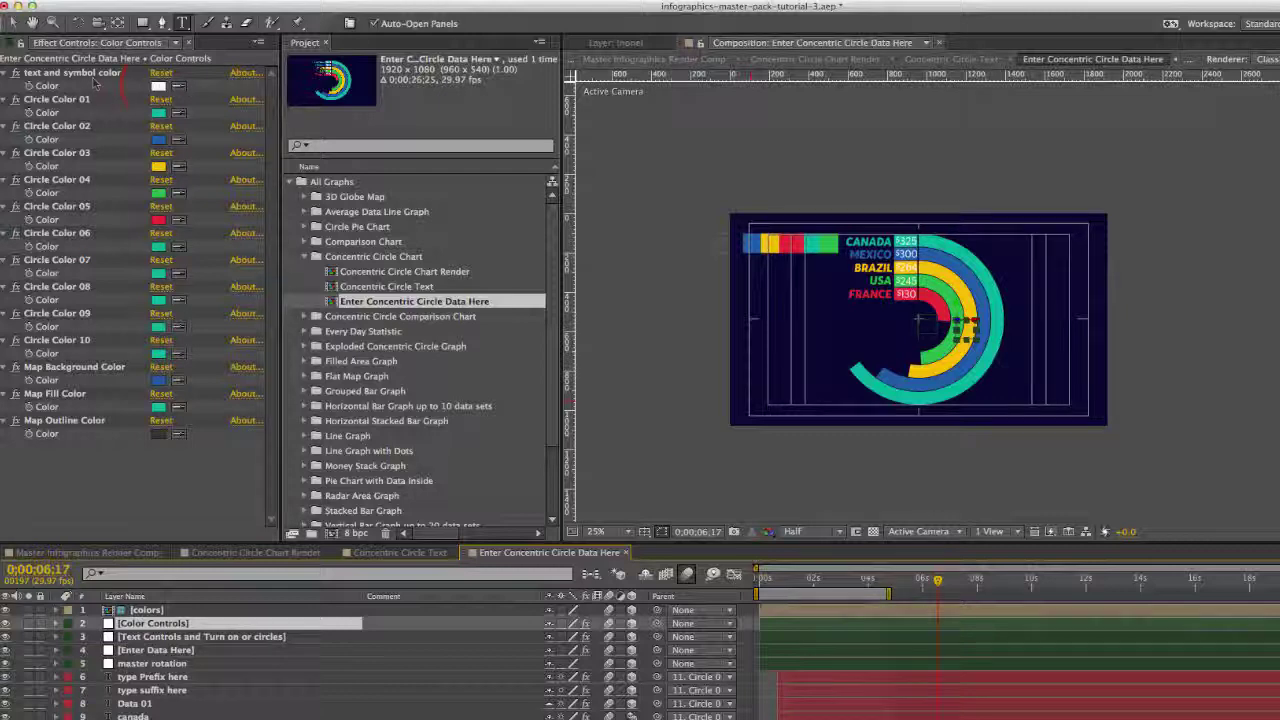
# Change the text and symbol color to blue 3931CF and undo the change
pyautogui.click(158, 86)
pyautogui.click(296, 253)
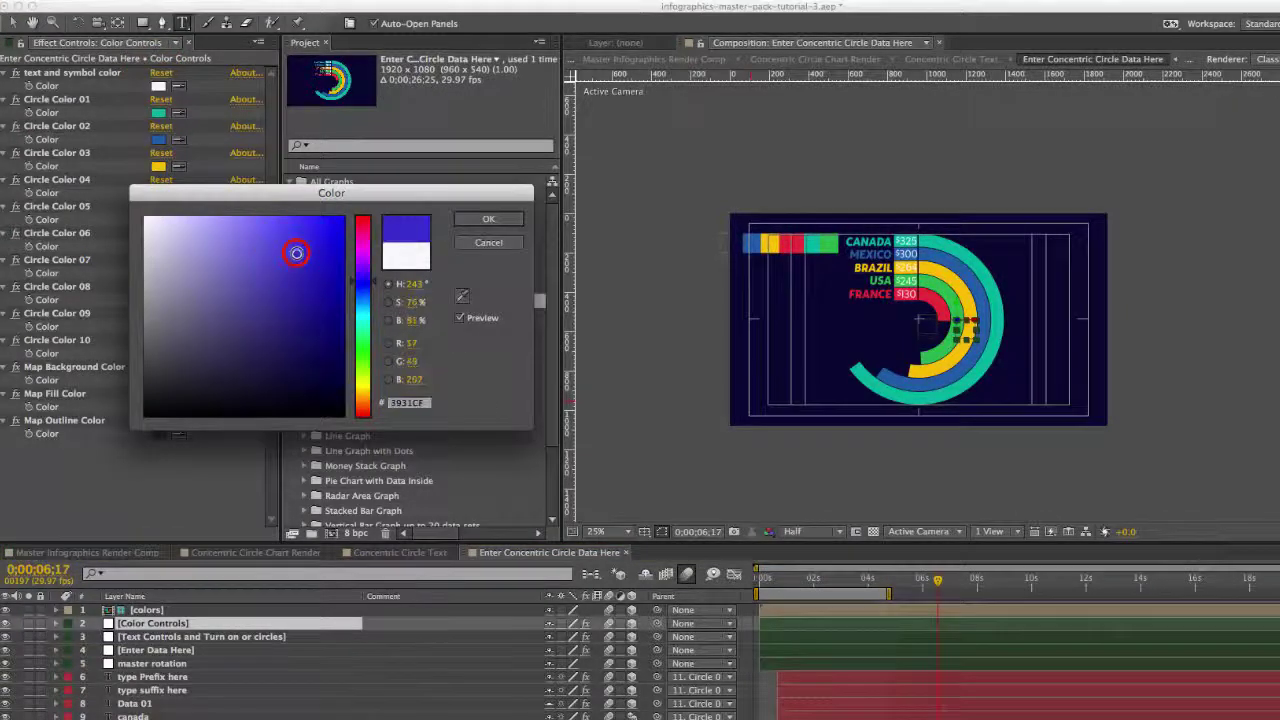
pyautogui.click(488, 219)
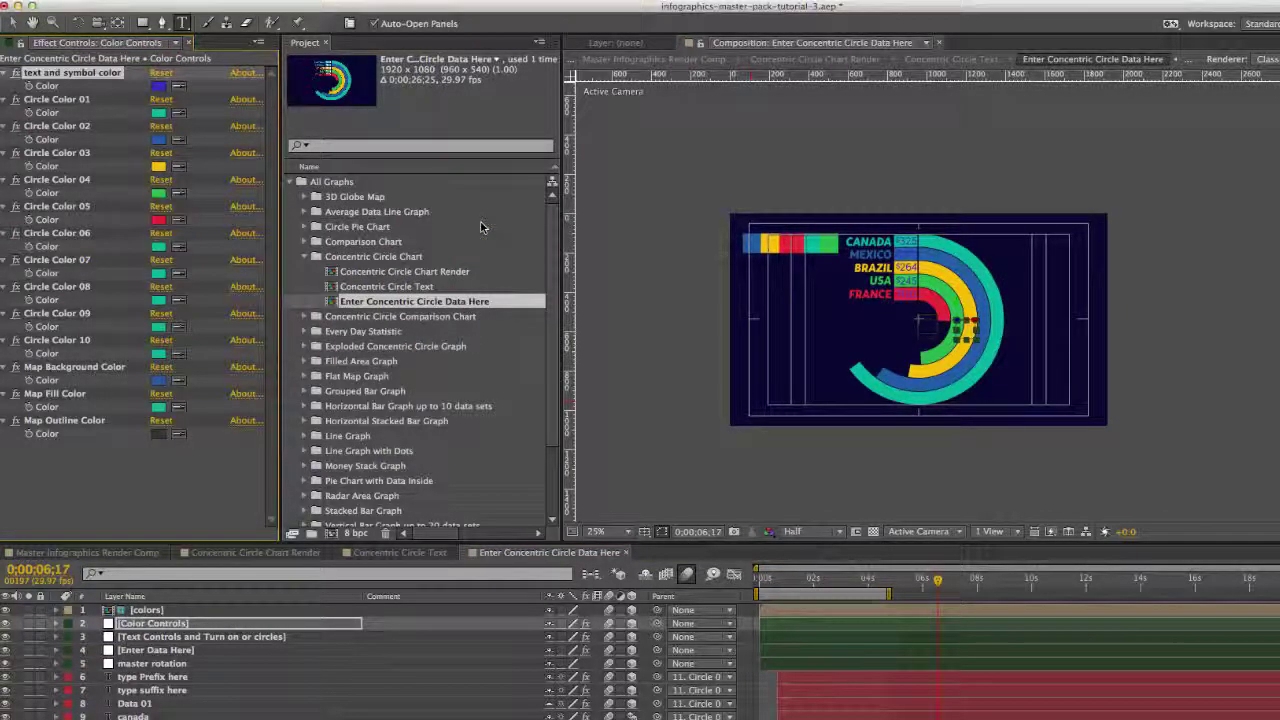
pyautogui.press('super+z')
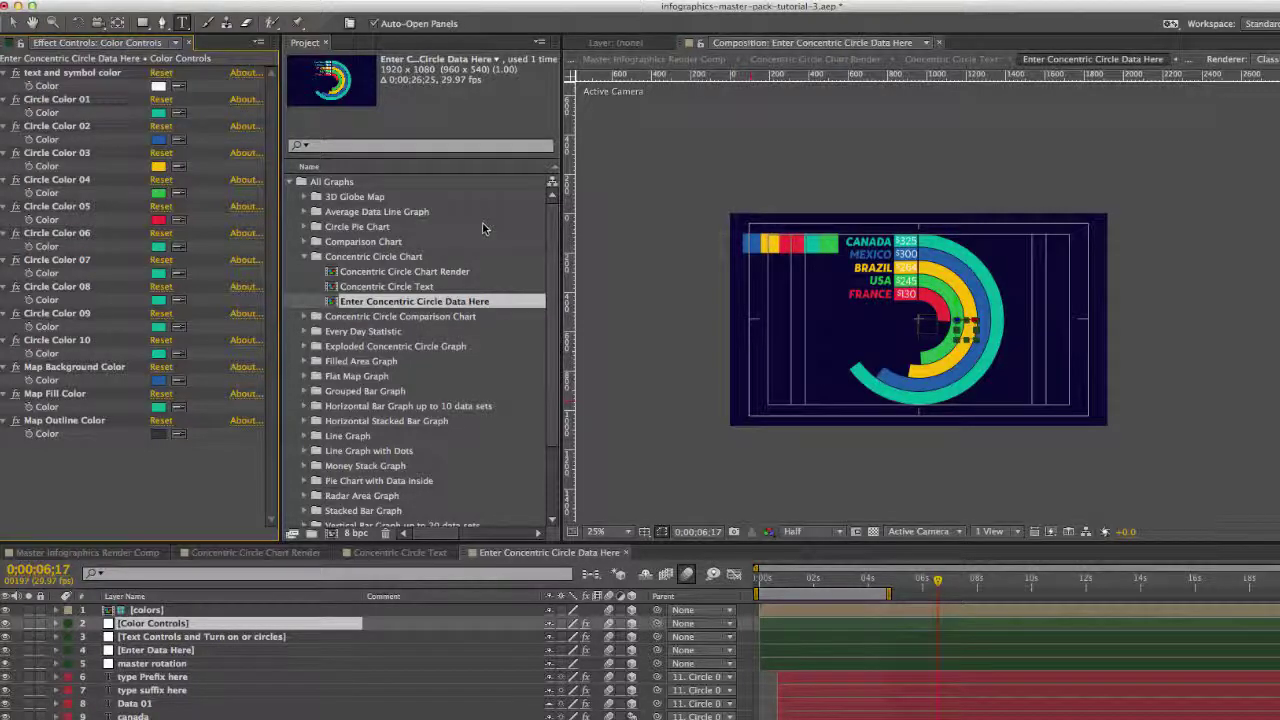
# Try turquoise 41F0DB for Circle Color 01 and cancel the change
pyautogui.press('z')
pyautogui.click(828, 334)
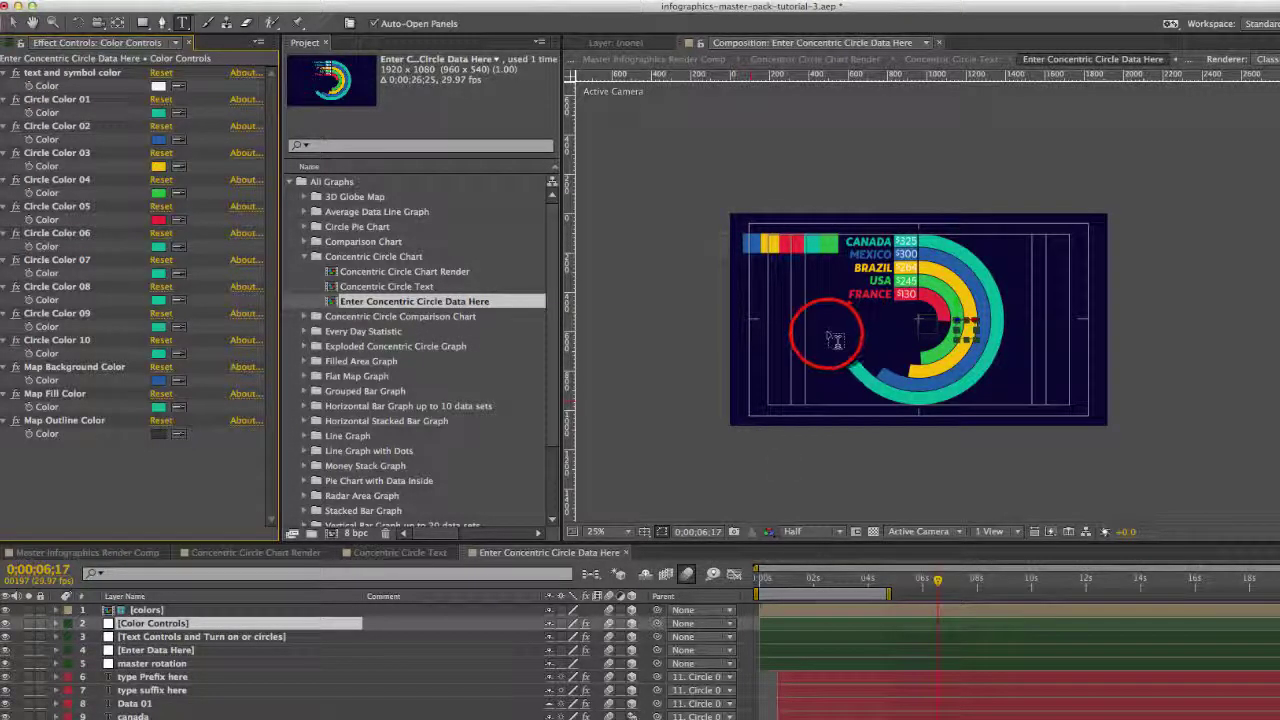
pyautogui.press('h')
pyautogui.moveTo(891, 315); pyautogui.dragTo(703, 349)
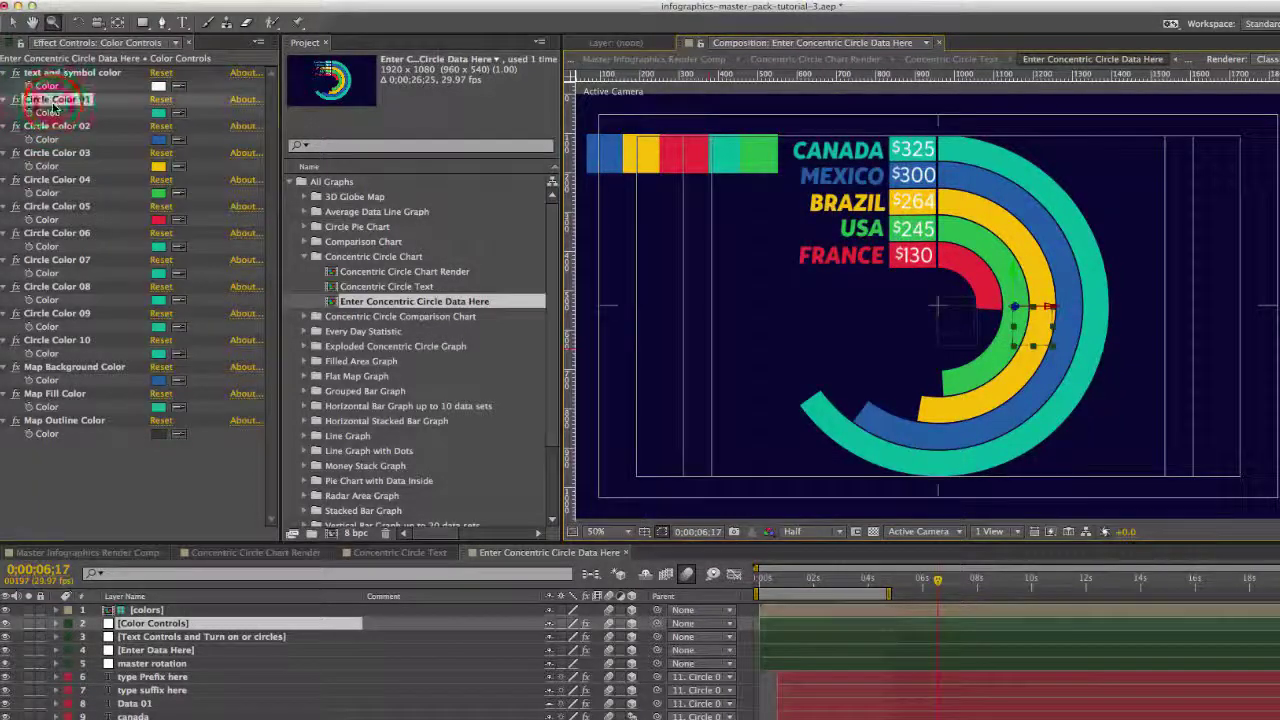
pyautogui.click(161, 112)
pyautogui.click(288, 224)
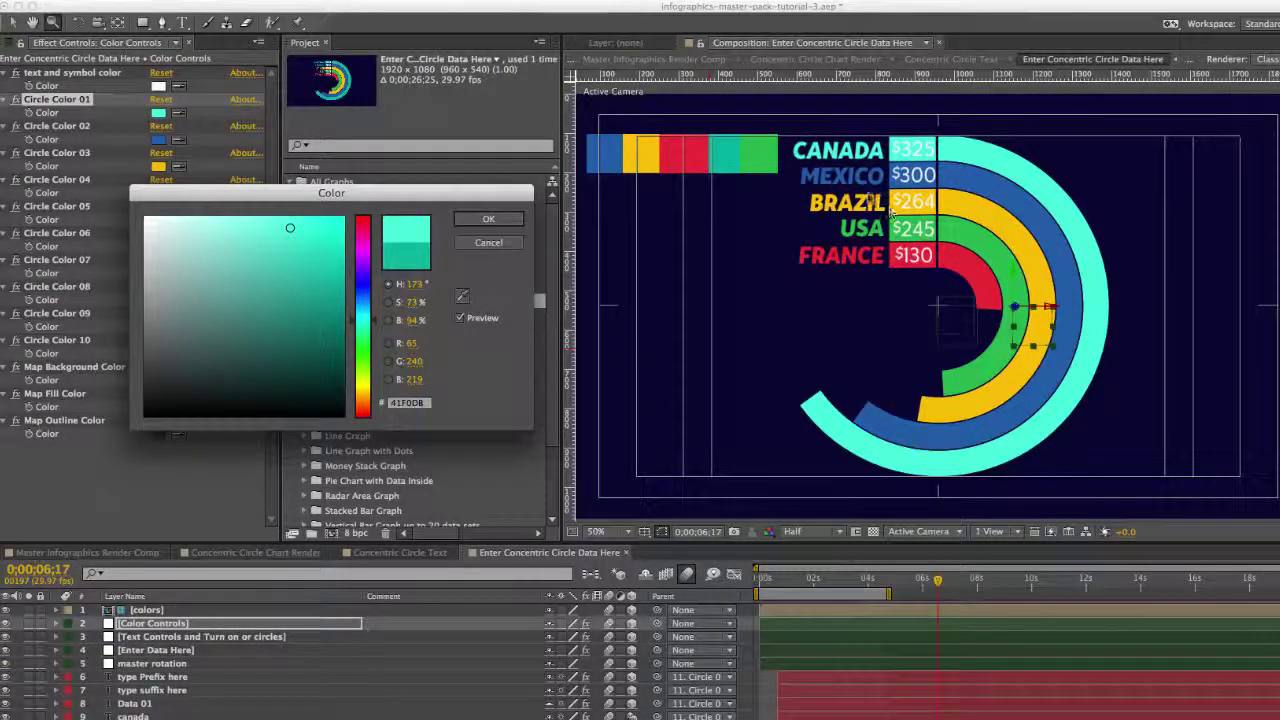
pyautogui.click(484, 240)
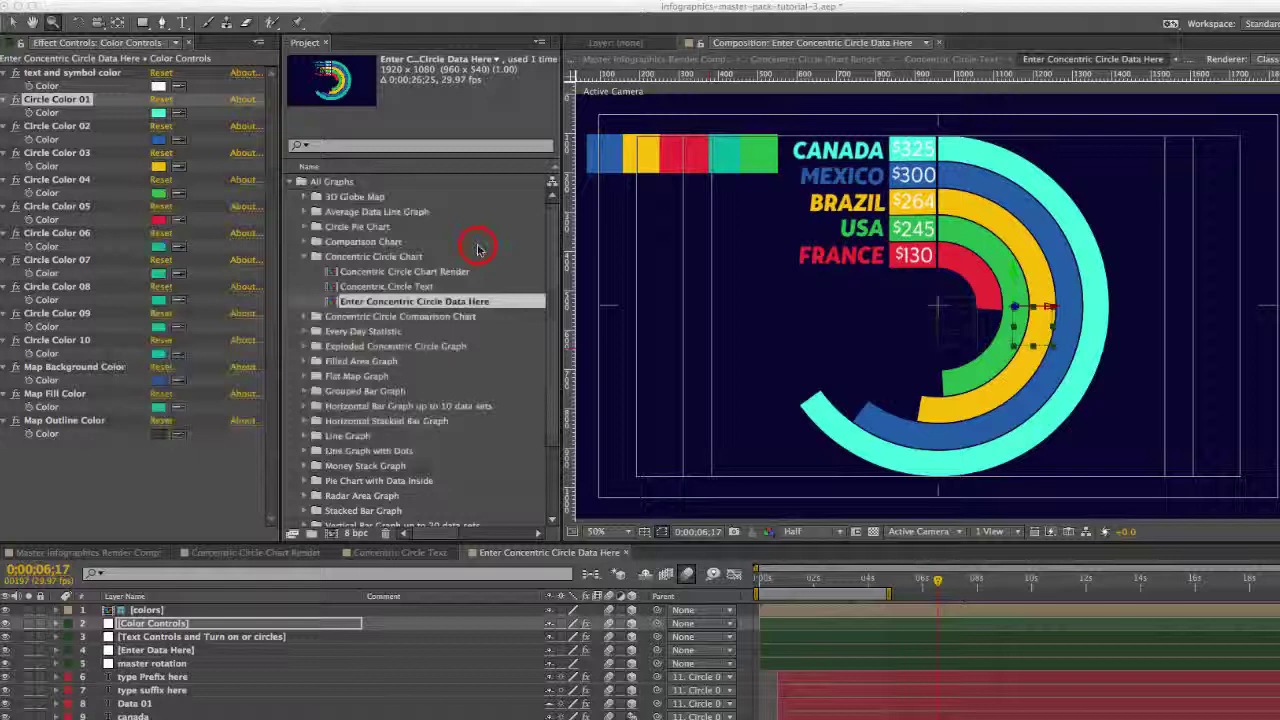
# Display the effects of the Text Controls and Turn on or circles layer, switching circles 03, 04 and 05 off and back on
pyautogui.click(180, 637)
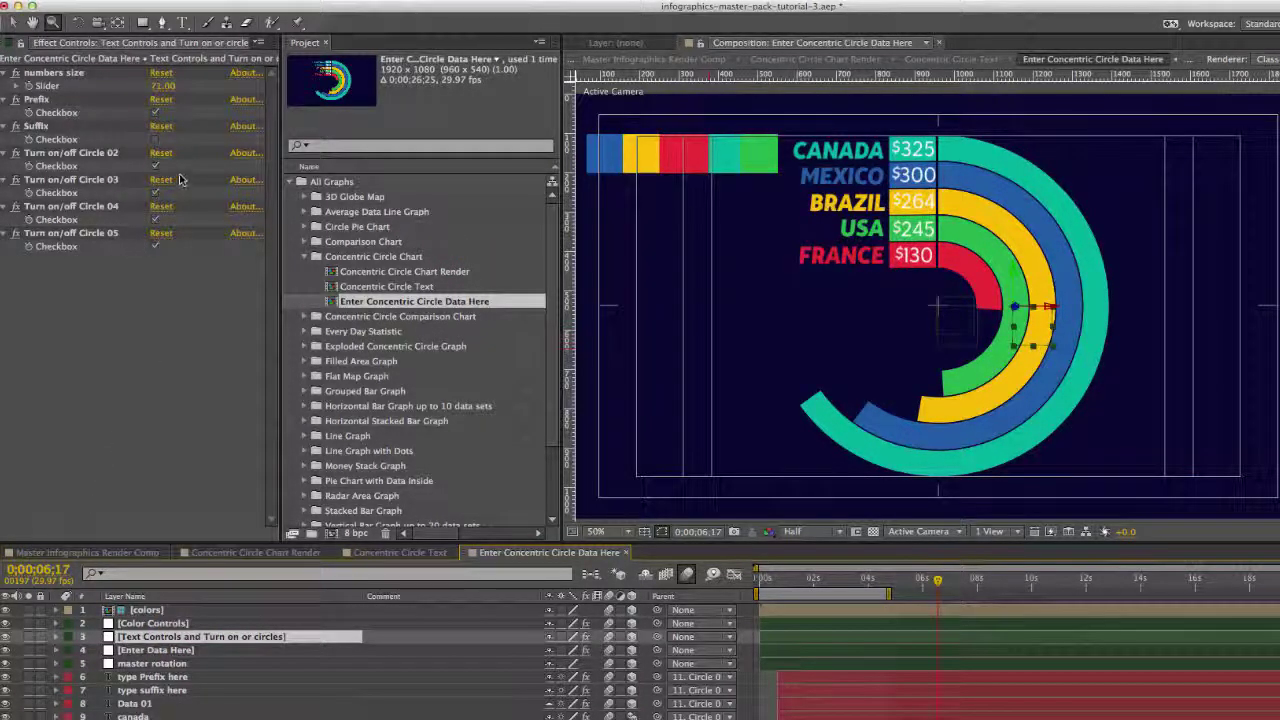
pyautogui.click(148, 165)
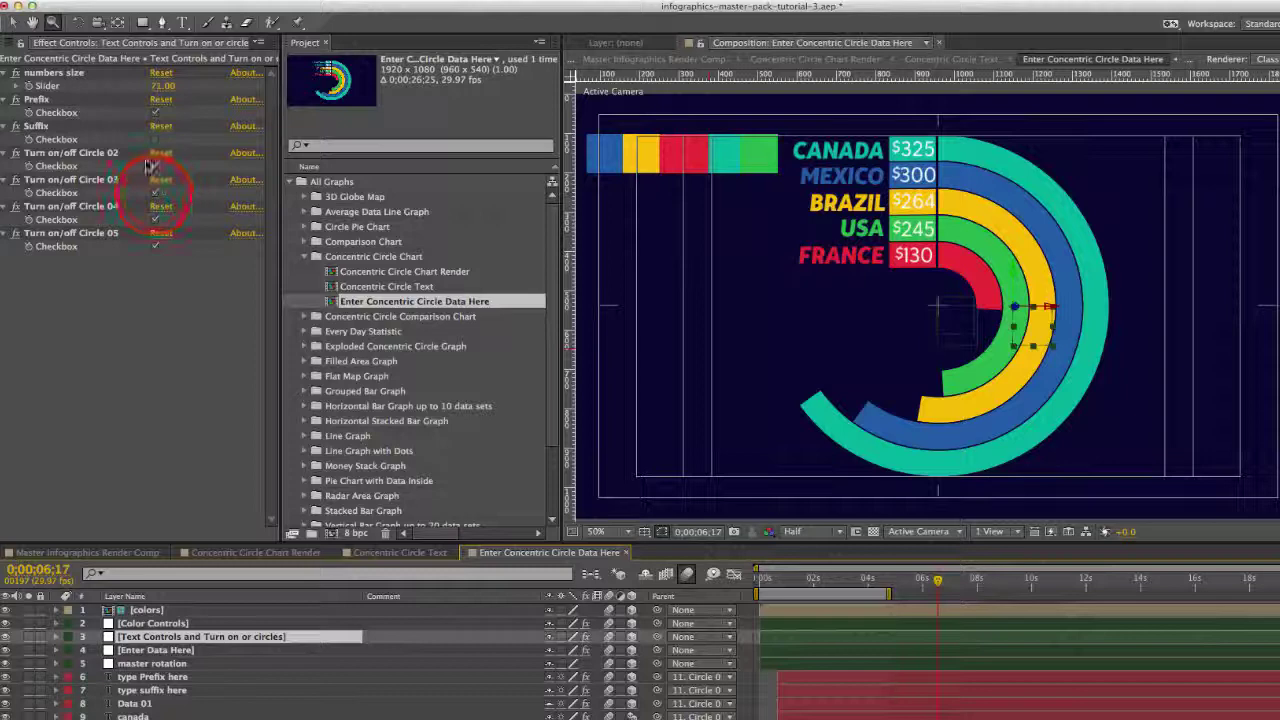
pyautogui.click(155, 219)
pyautogui.click(157, 246)
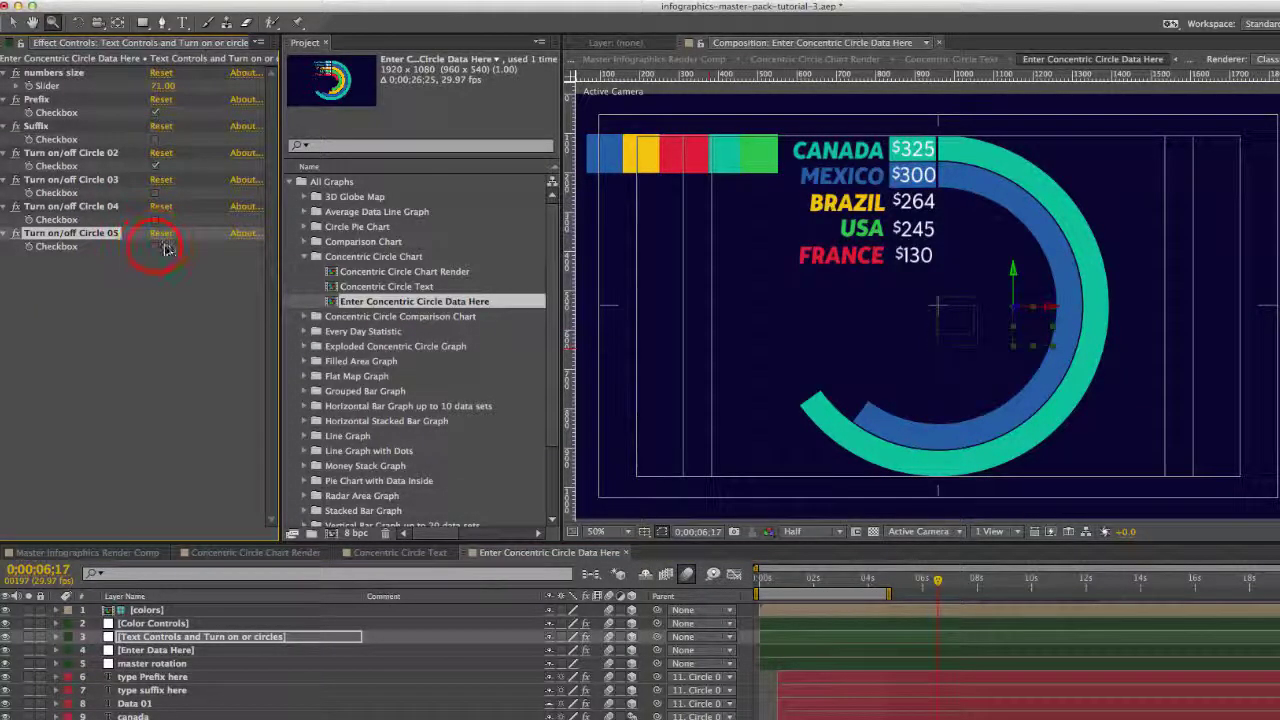
pyautogui.click(157, 246)
pyautogui.click(155, 219)
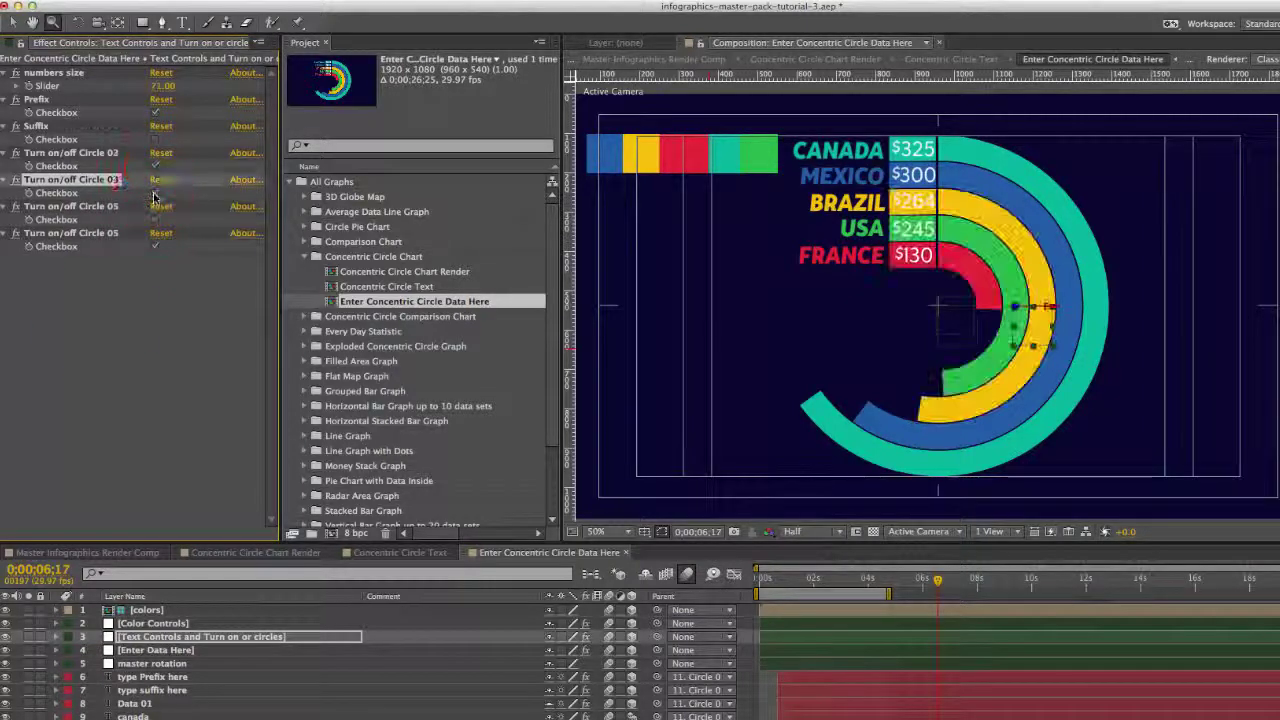
pyautogui.click(92, 320)
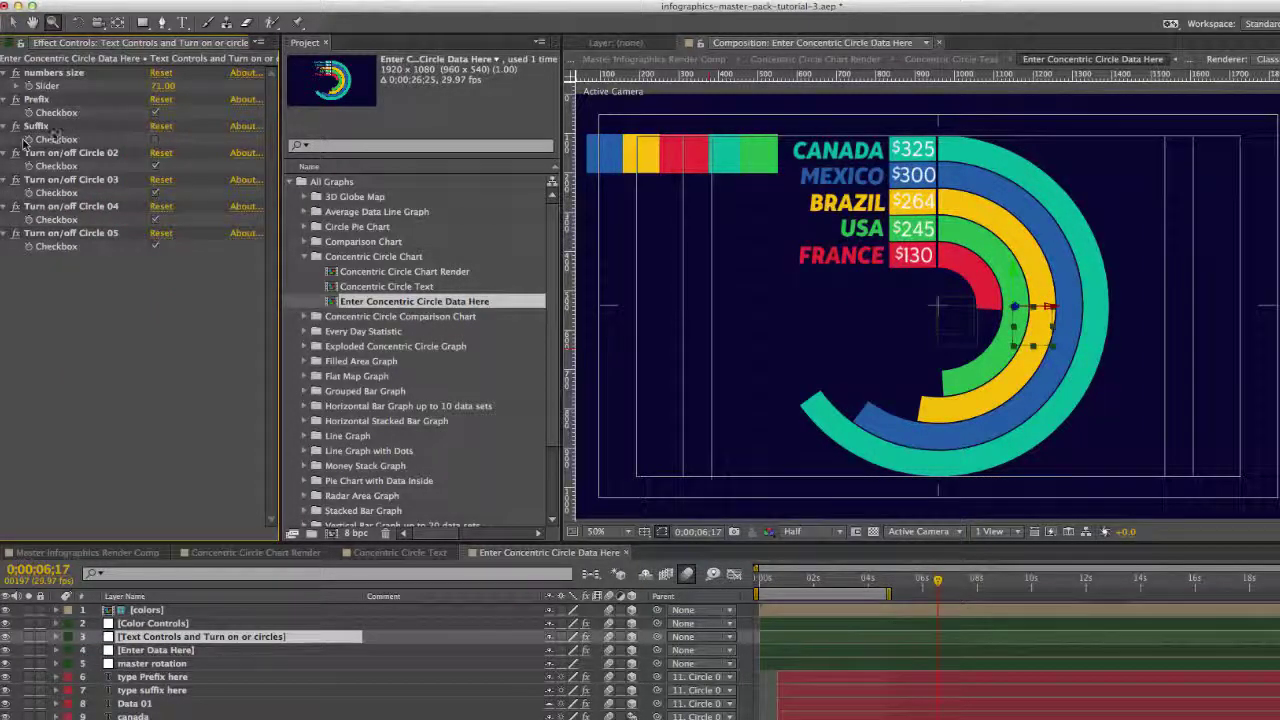
# Try a smaller numbers size for the chart values and undo the change
pyautogui.click(36, 99)
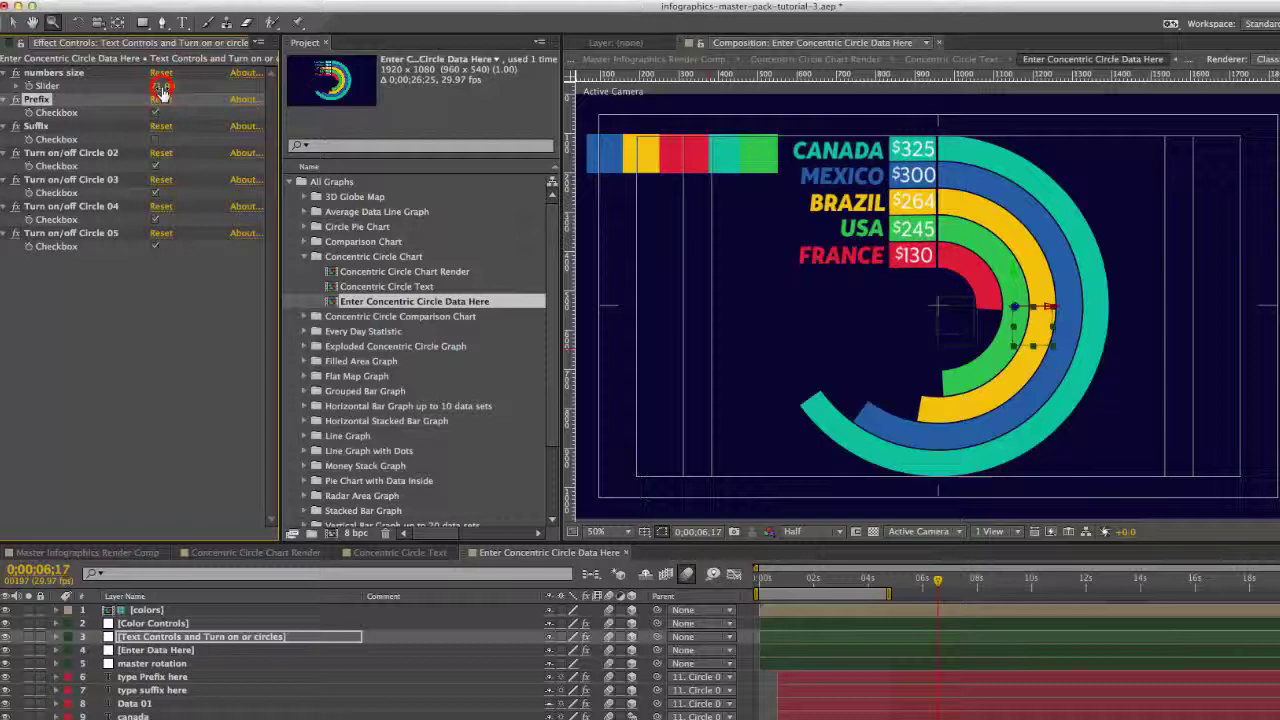
pyautogui.moveTo(162, 86)
pyautogui.mouseDown()
pyautogui.moveTo(178, 88)
pyautogui.moveTo(138, 90)
pyautogui.mouseUp()
pyautogui.press('super+z')
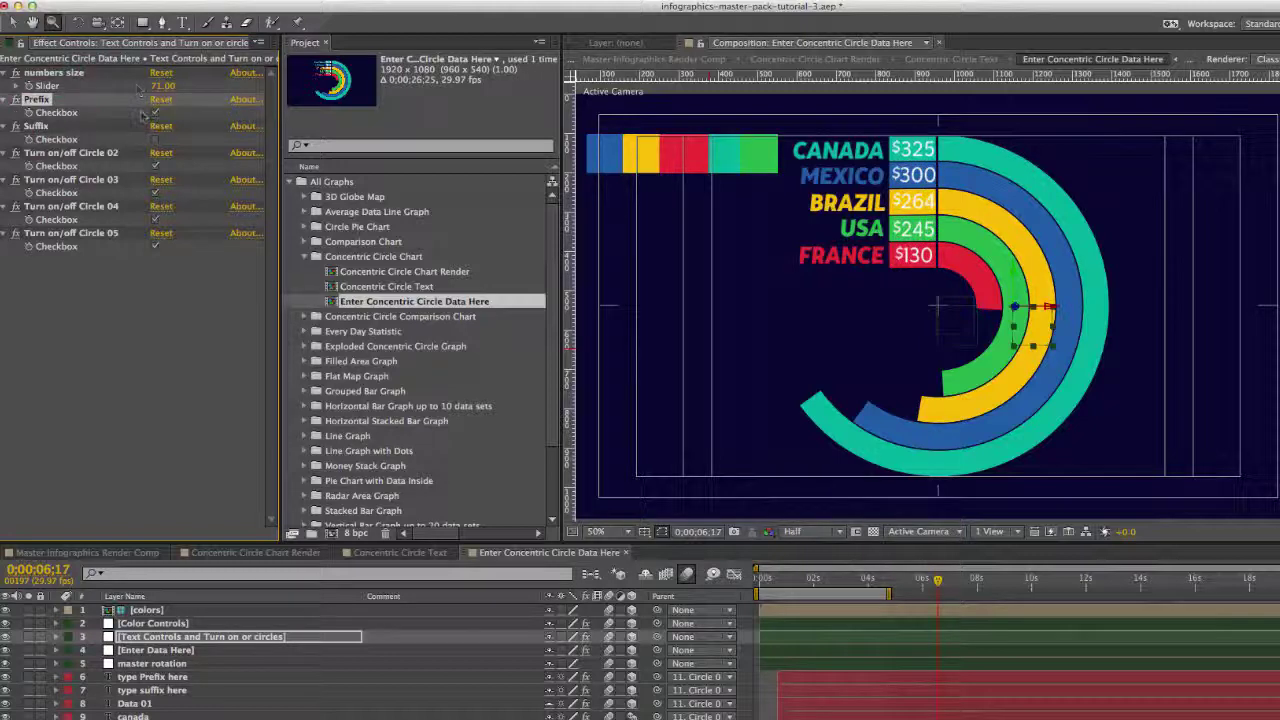
# Turn the Prefix off and the Suffix on for the chart's data numbers
pyautogui.click(55, 129)
pyautogui.click(57, 128)
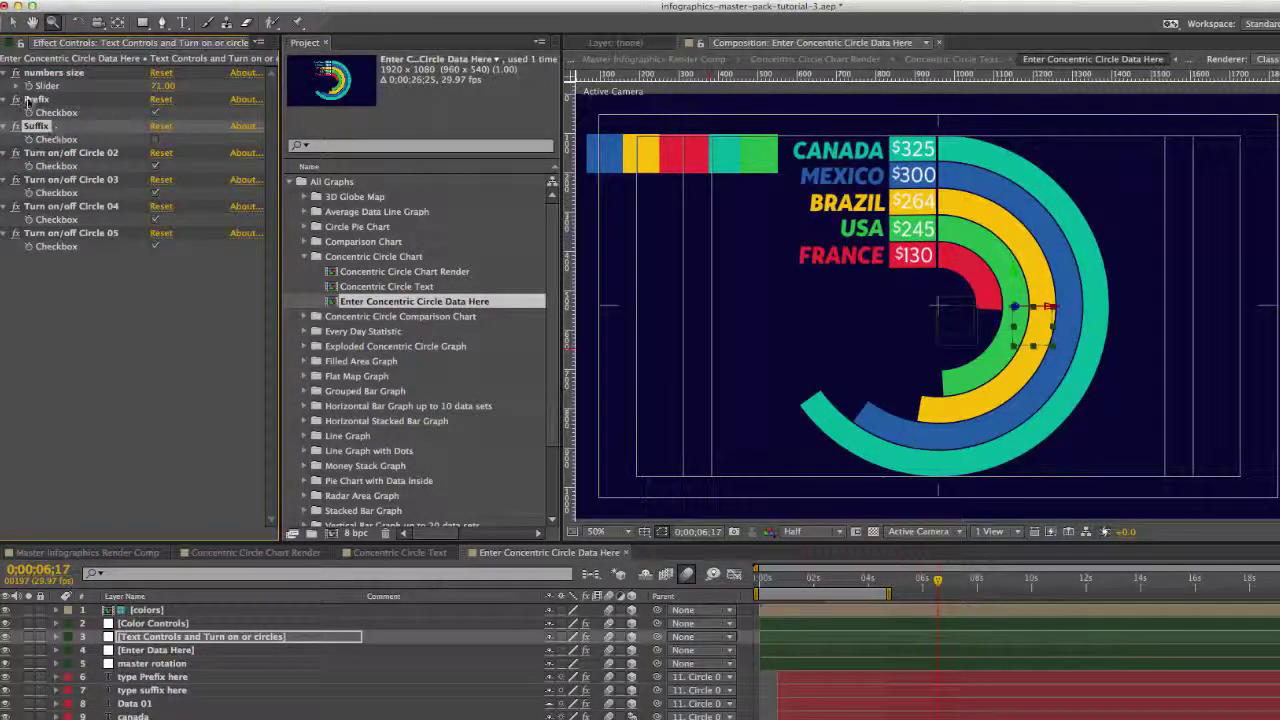
pyautogui.click(156, 114)
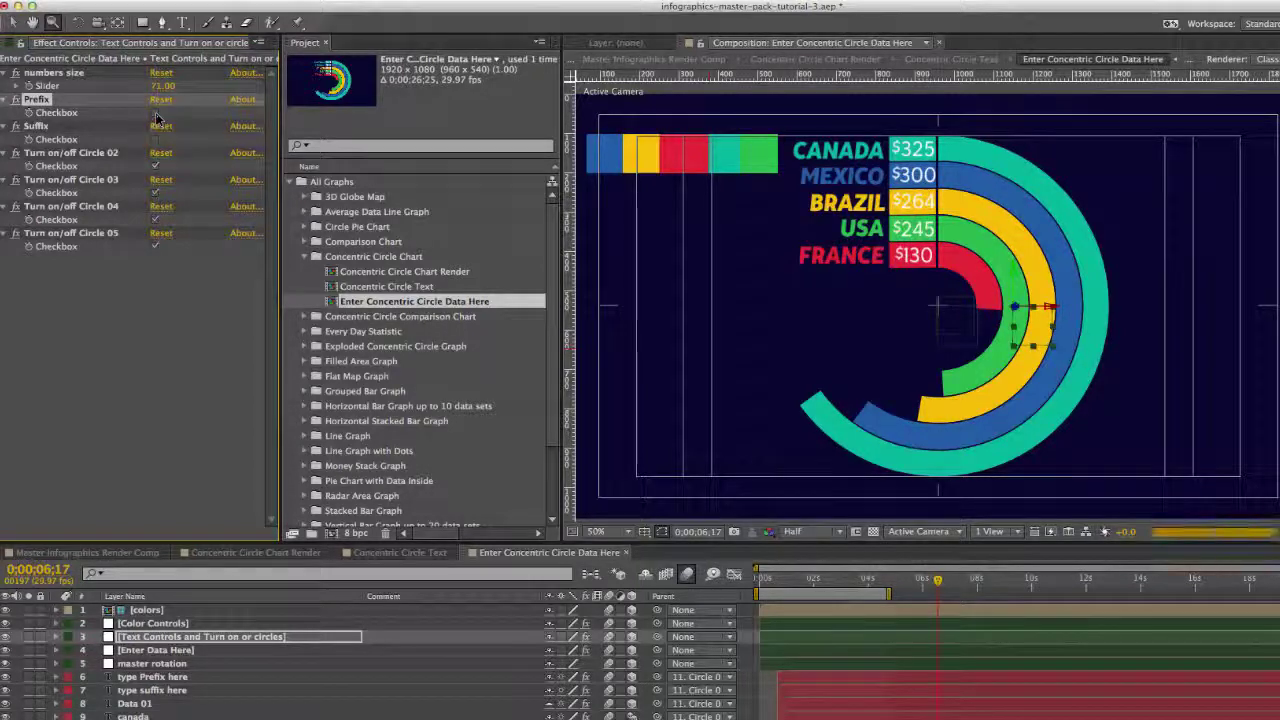
pyautogui.click(154, 140)
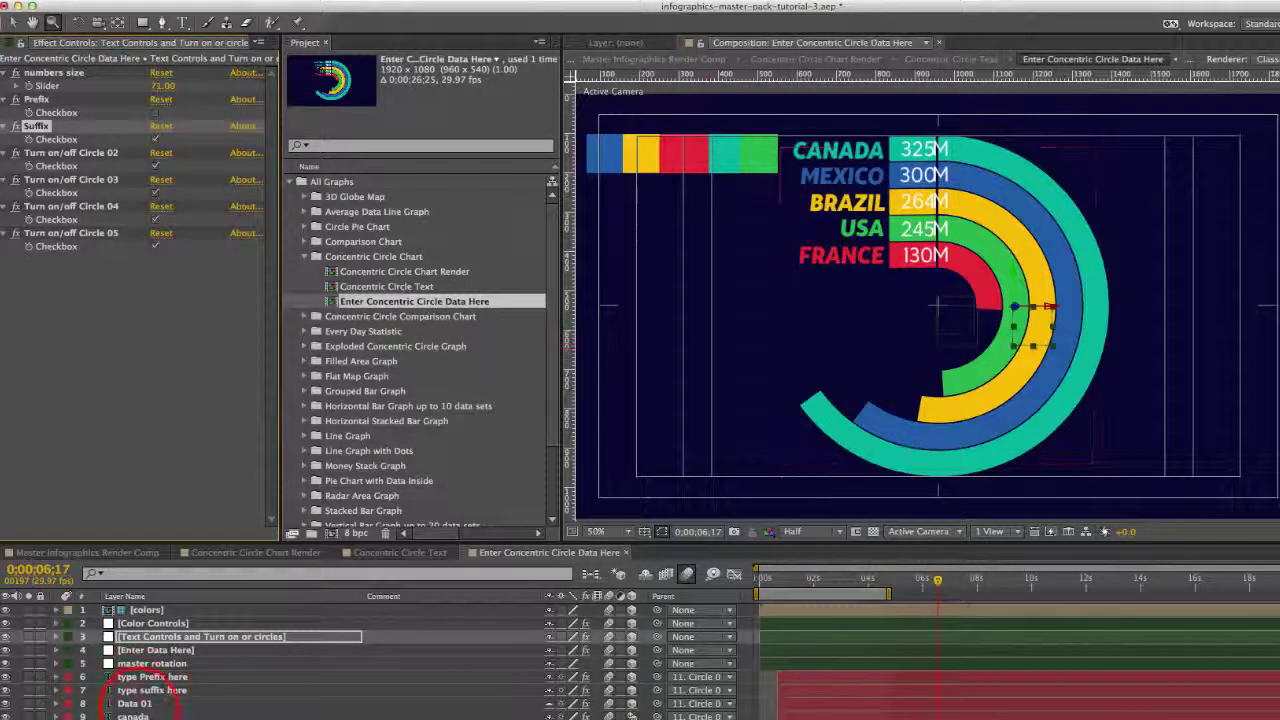
# Display the effects of the Enter Data Here layer
pyautogui.click(136, 706)
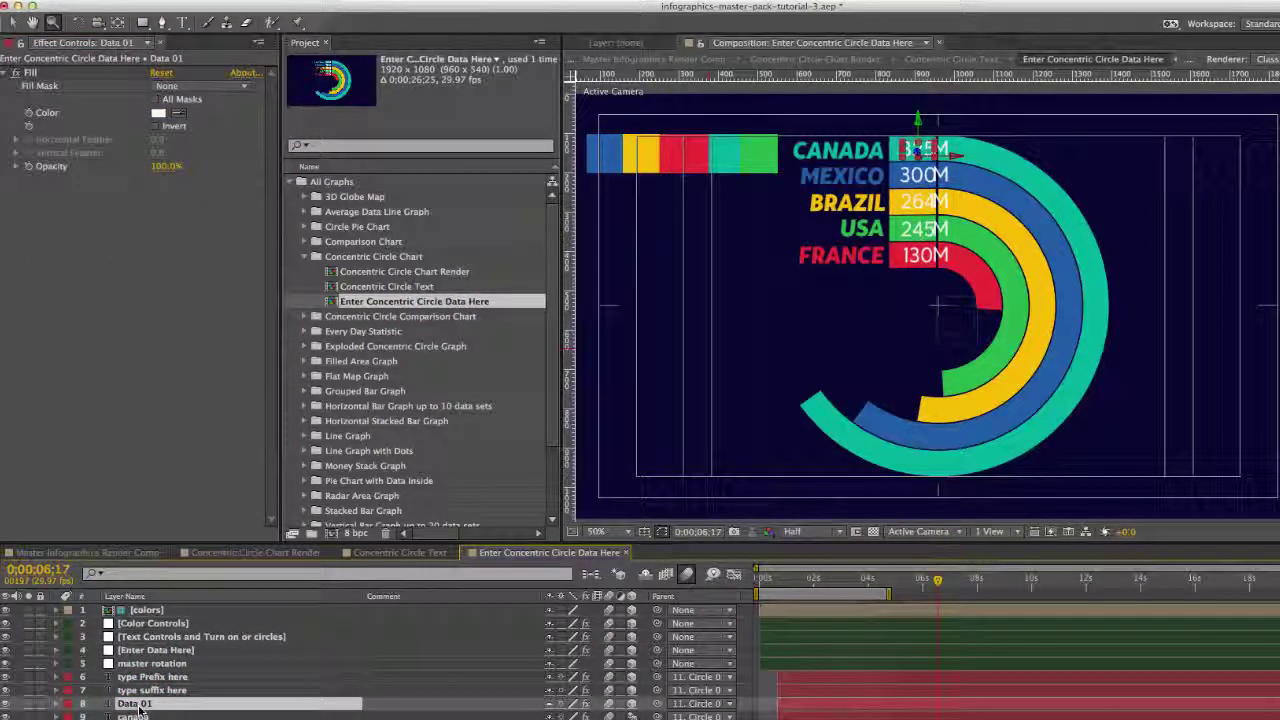
pyautogui.press('Return')
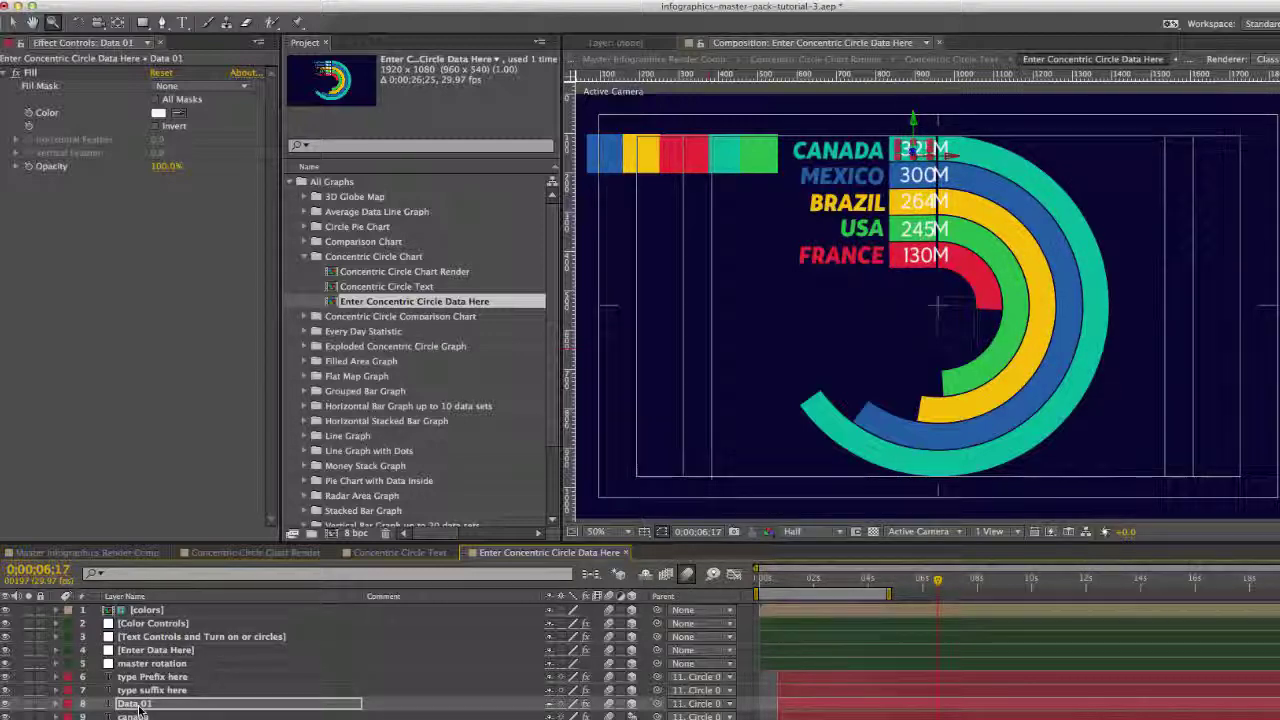
pyautogui.click(140, 651)
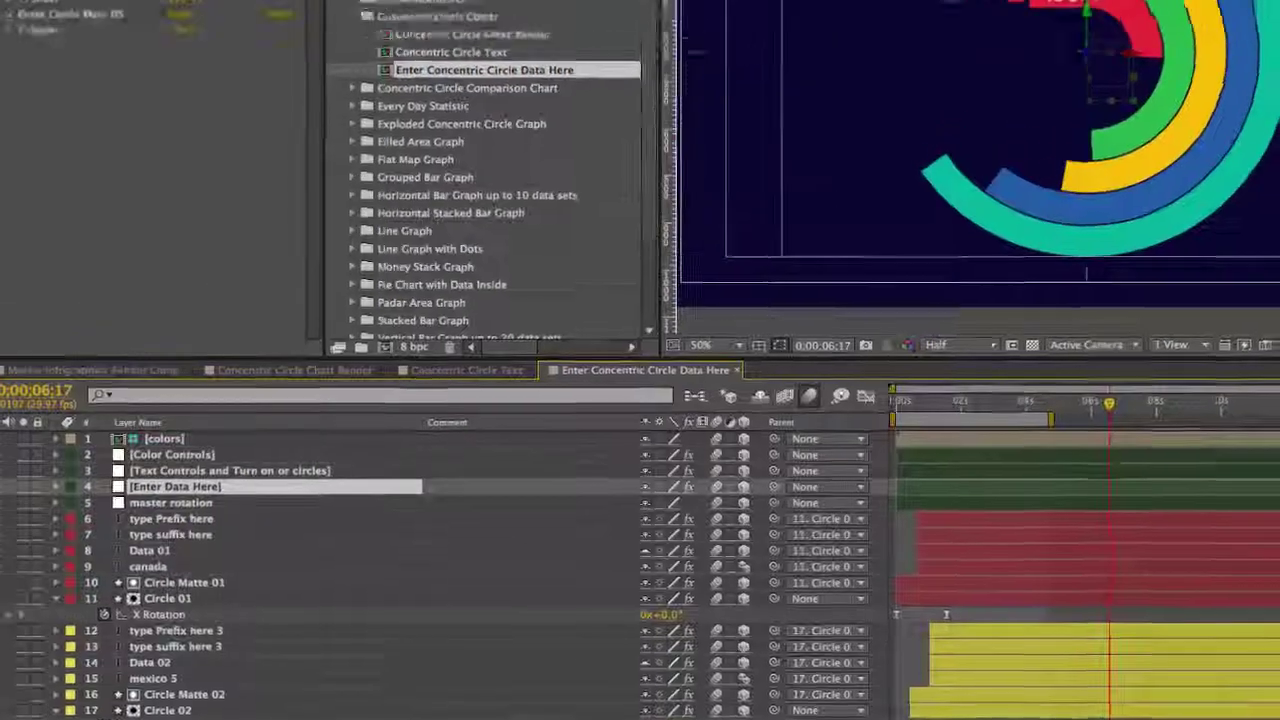
pyautogui.click(80, 48)
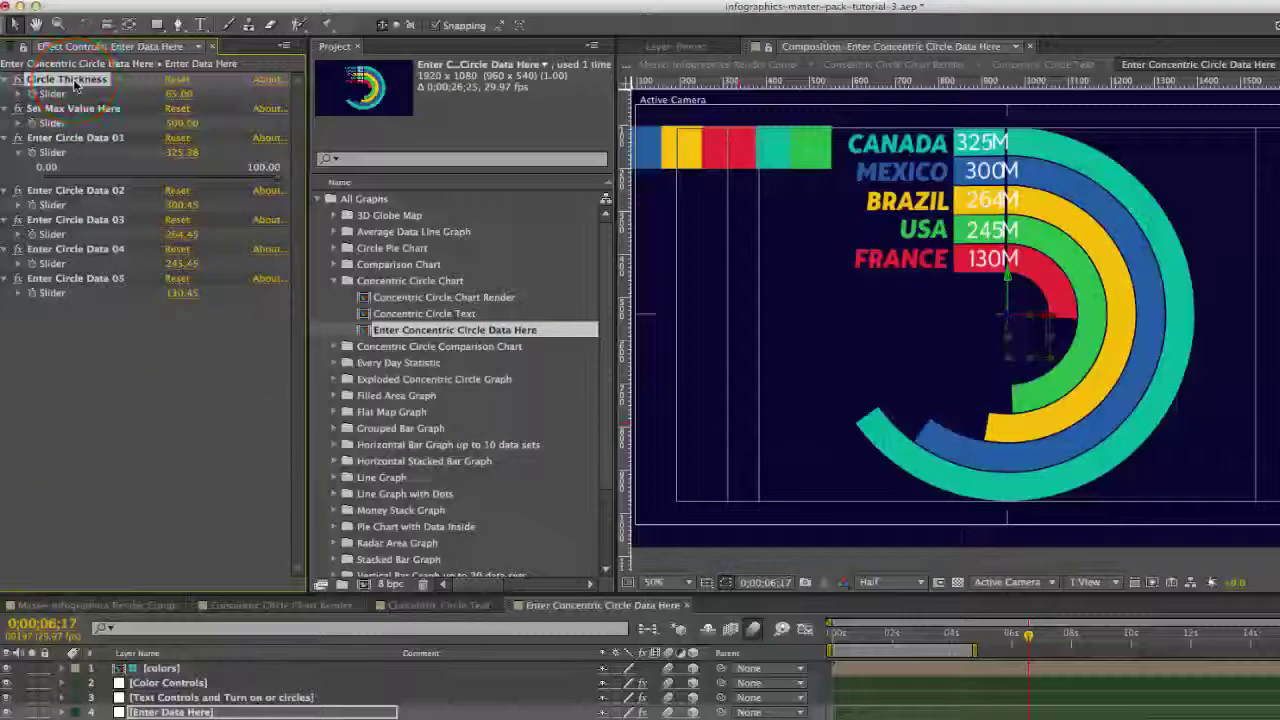
# Try a Circle Thickness of 58 and undo the change
pyautogui.click(171, 94)
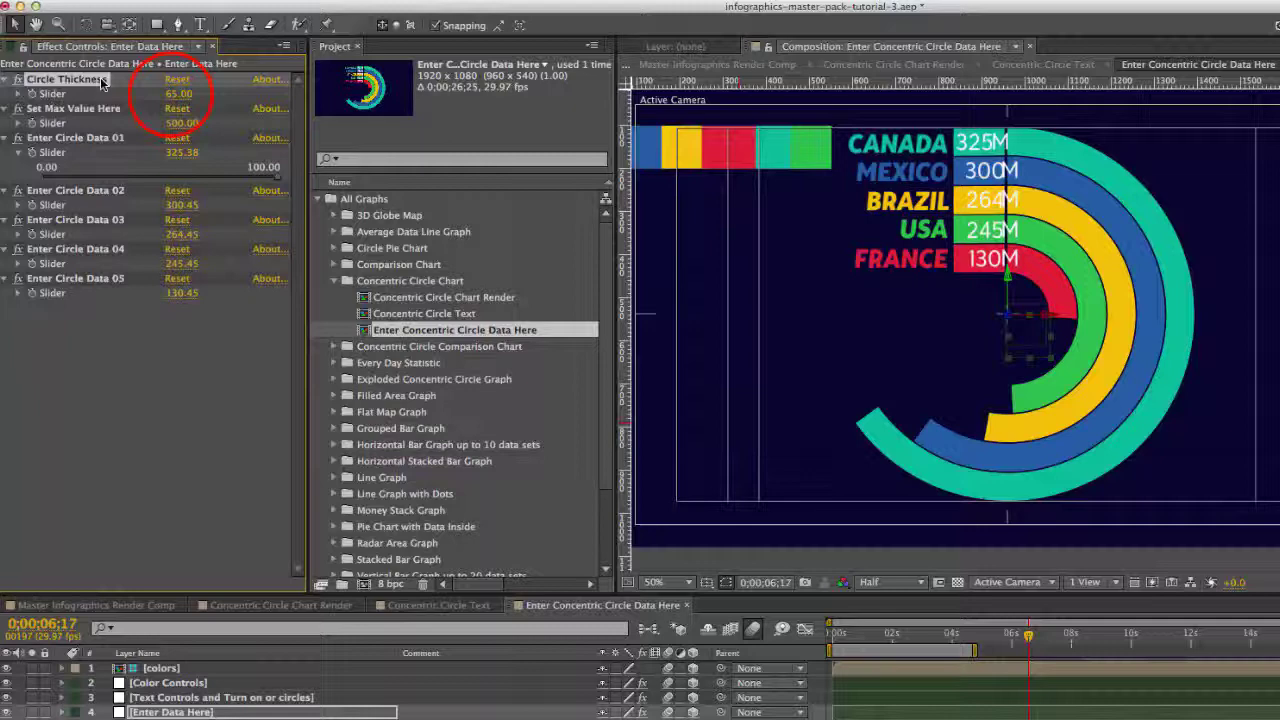
pyautogui.click(175, 96)
pyautogui.moveTo(178, 93)
pyautogui.mouseDown()
pyautogui.moveTo(192, 100)
pyautogui.moveTo(160, 100)
pyautogui.mouseUp()
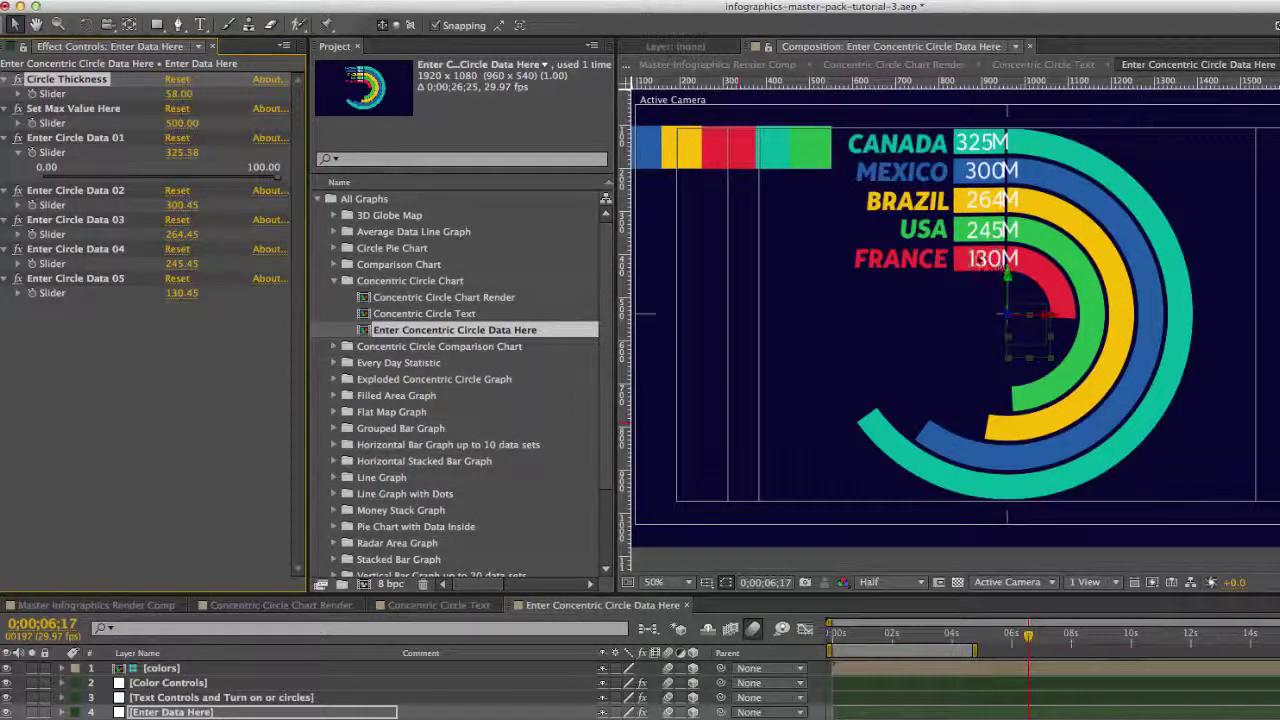
pyautogui.press('super+z')
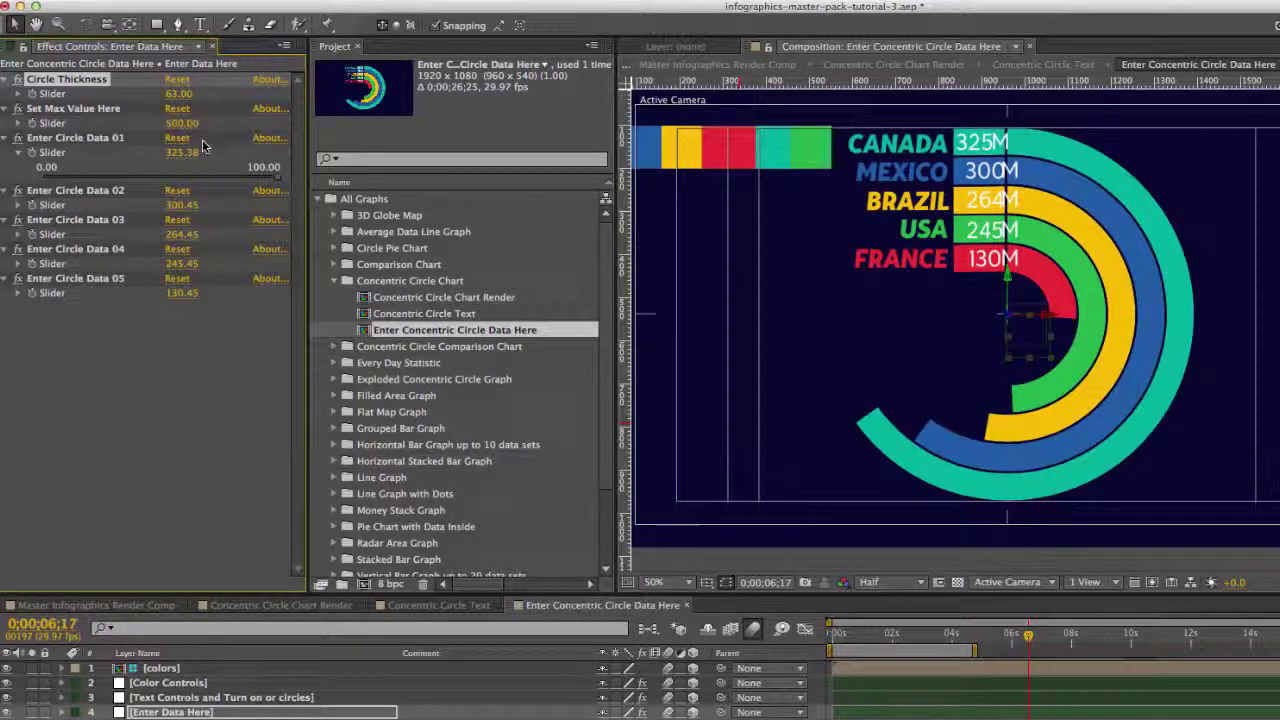
pyautogui.press('super+z')
pyautogui.press('super+z')
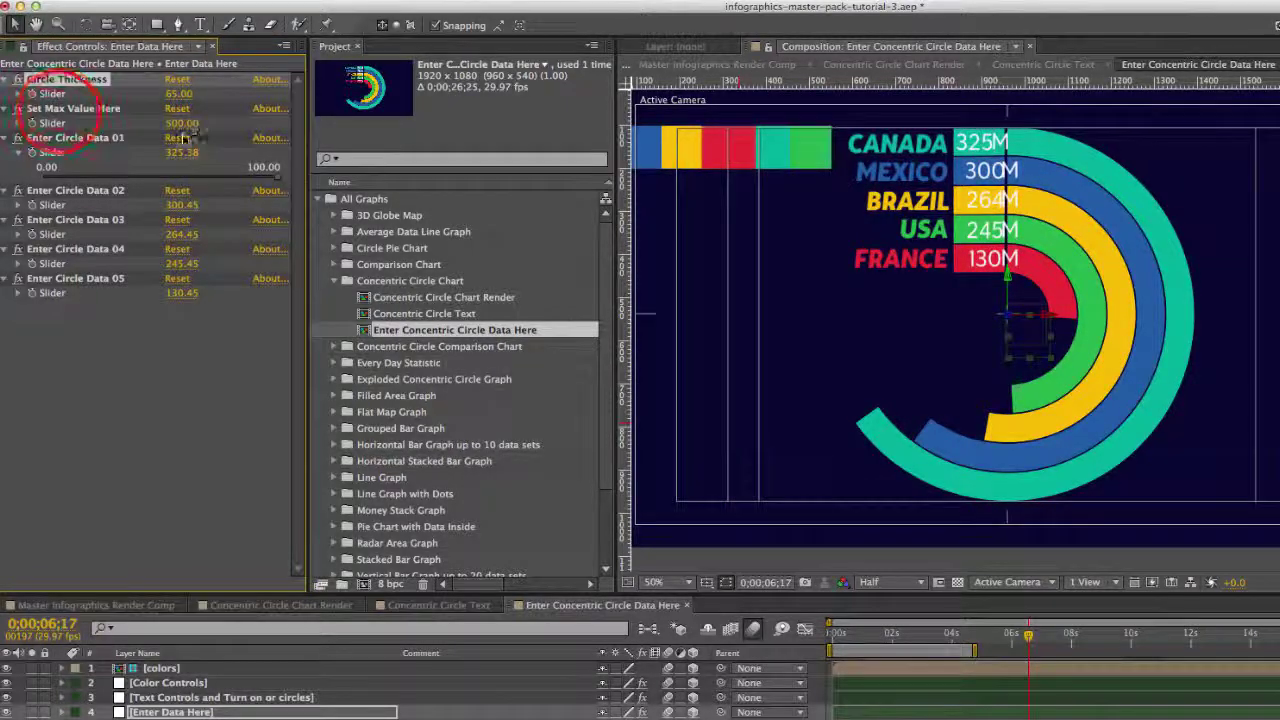
# Try 1000 as the chart's maximum value and undo the change
pyautogui.click(60, 112)
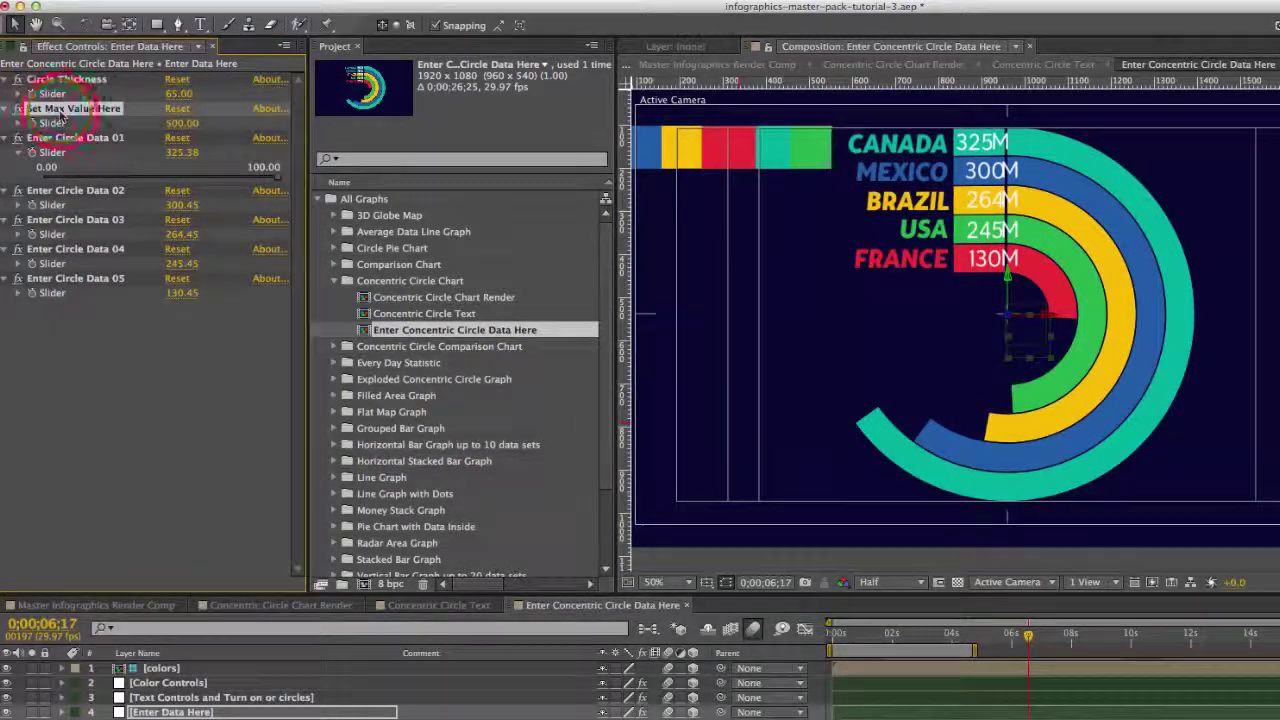
pyautogui.click(178, 124)
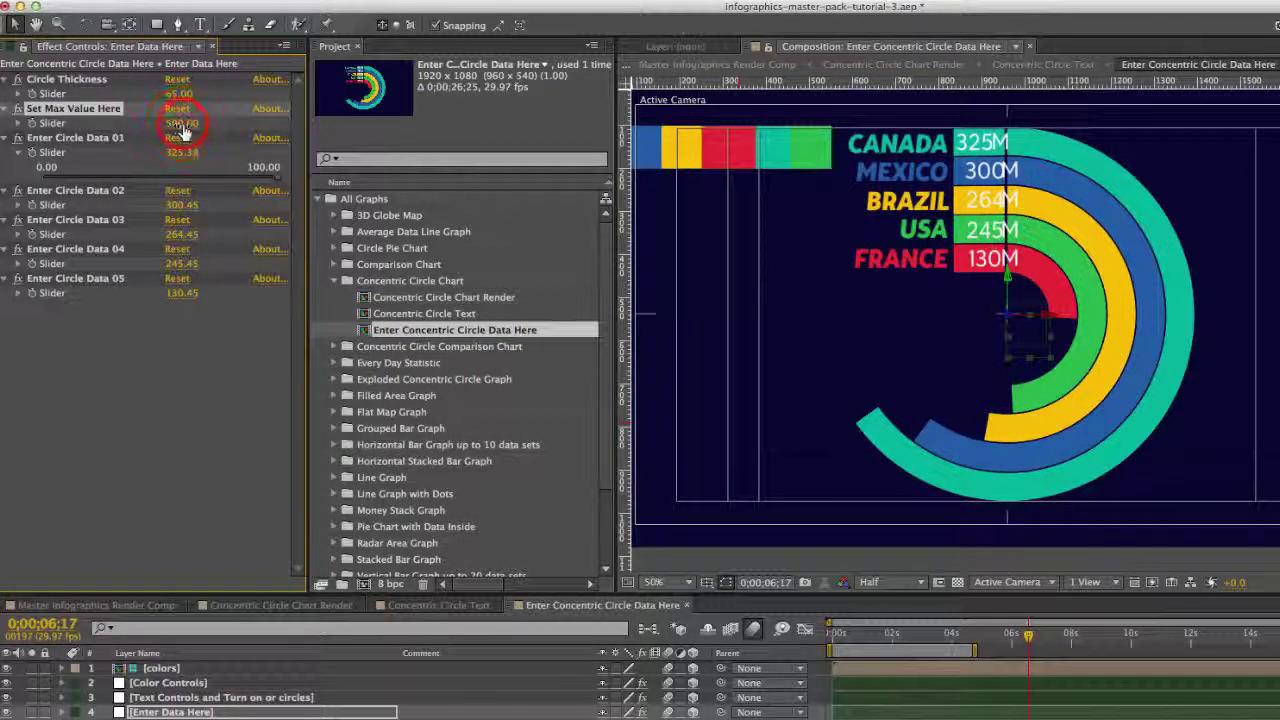
pyautogui.write('100')
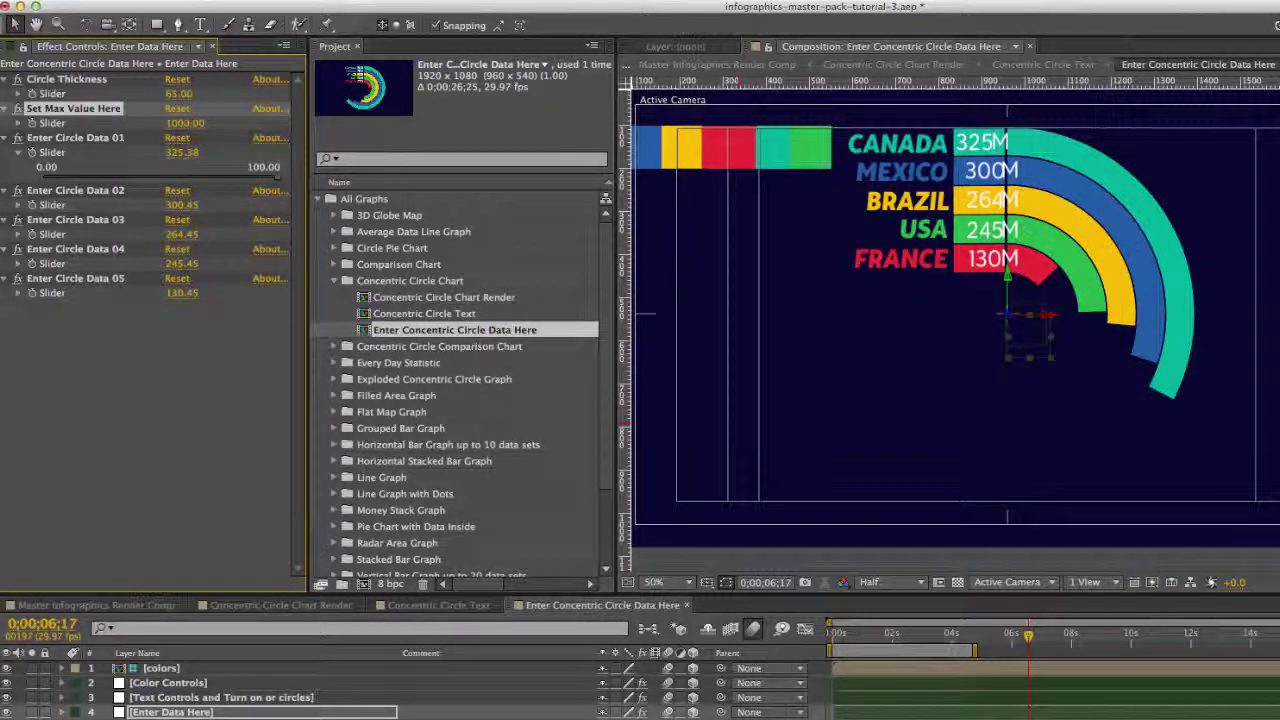
pyautogui.press('super+z')
# Set Enter Circle Data 01 to about 283 for the Canada circle
pyautogui.click(74, 140)
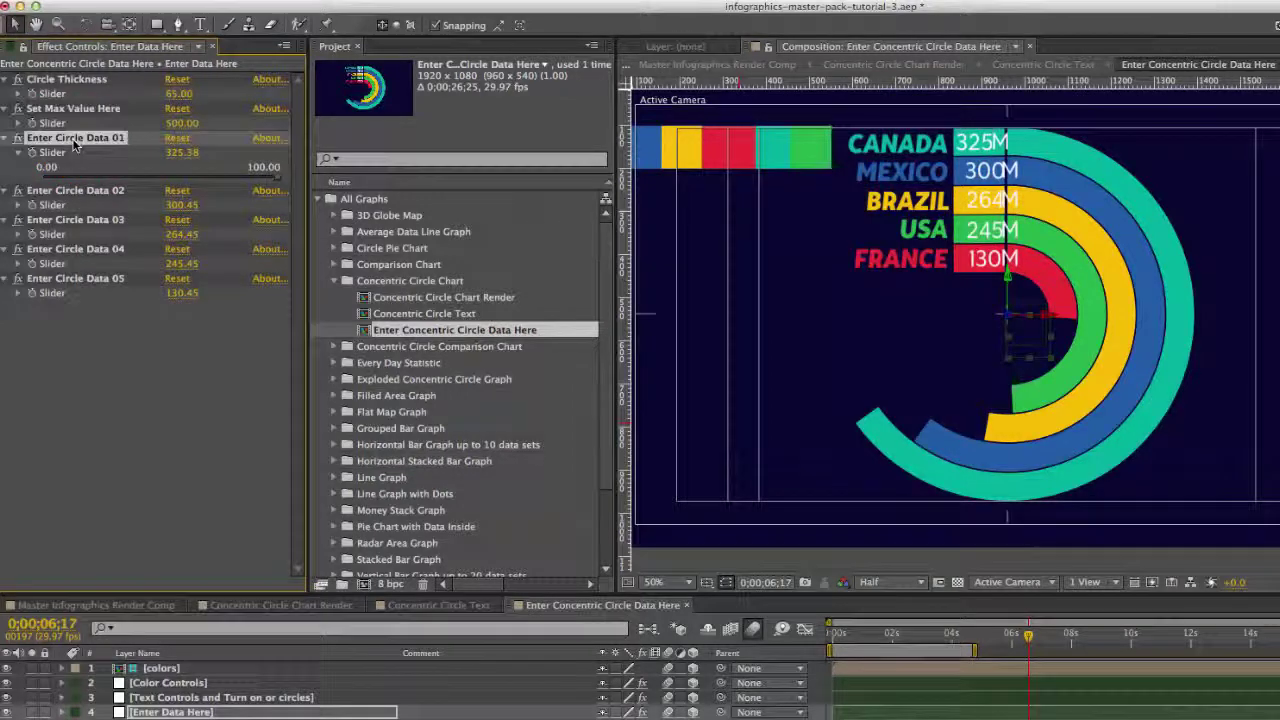
pyautogui.click(175, 158)
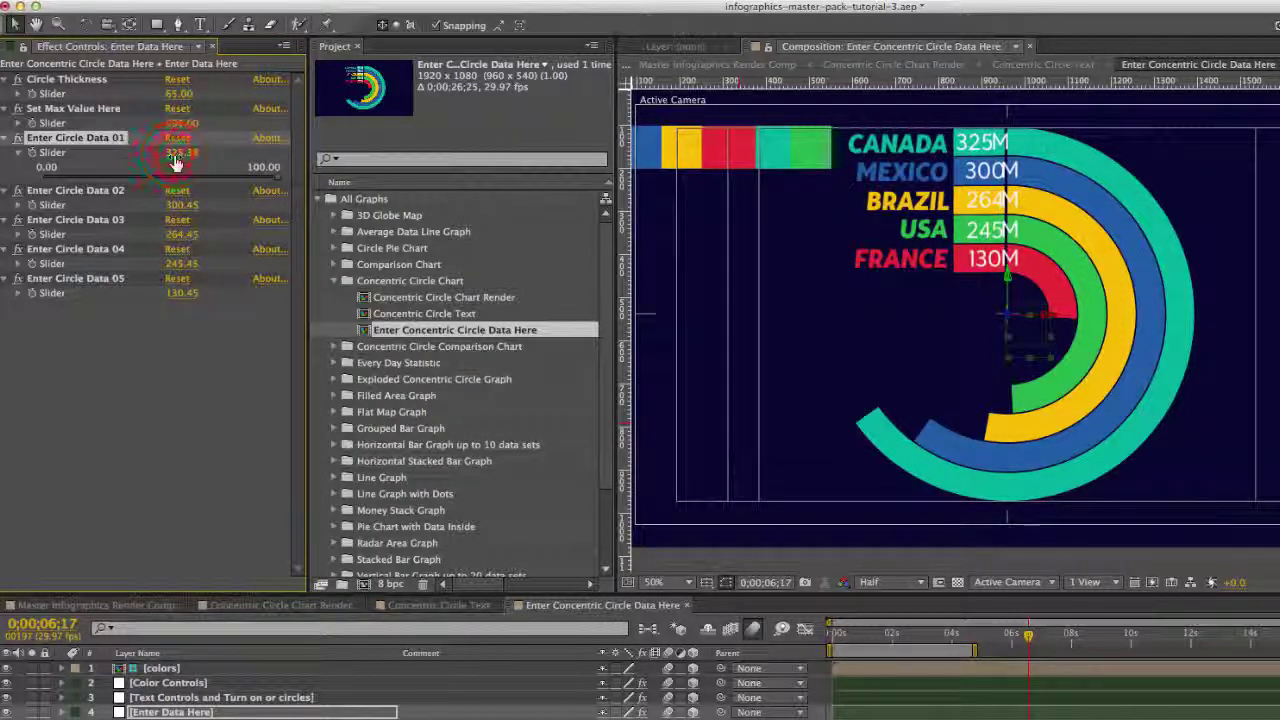
pyautogui.moveTo(175, 160); pyautogui.dragTo(72, 158)
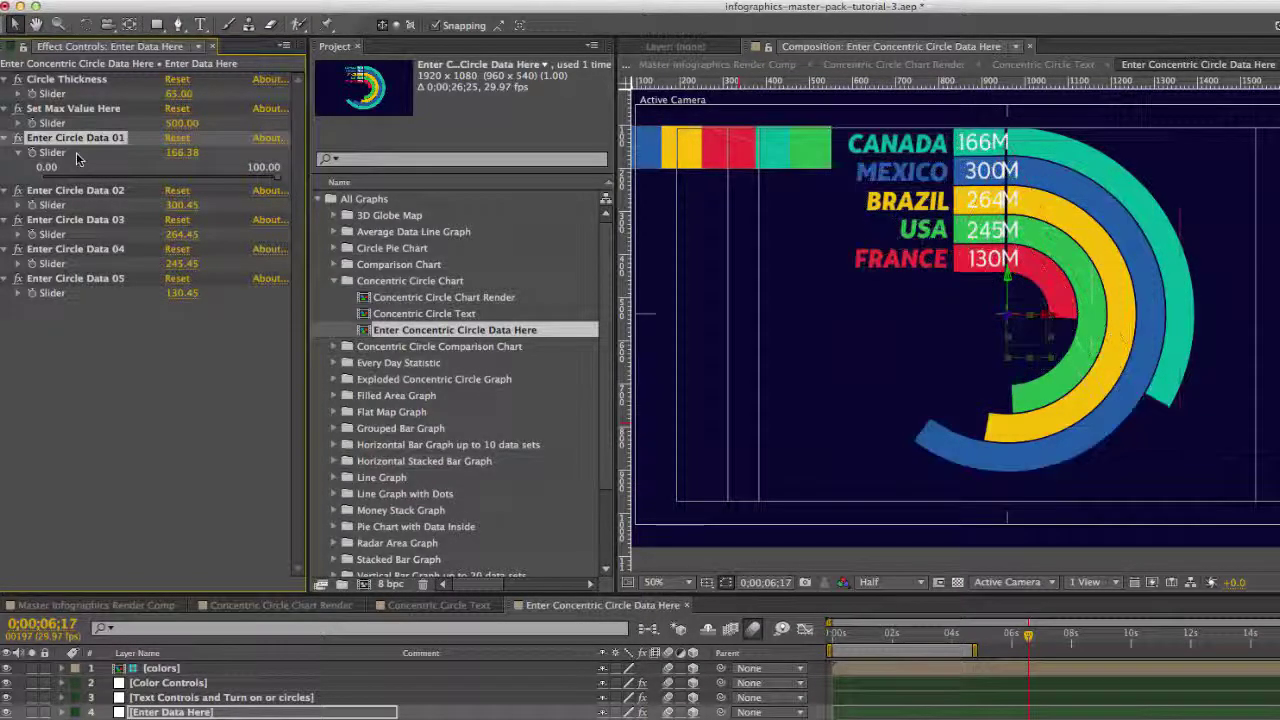
pyautogui.moveTo(180, 205); pyautogui.dragTo(57, 205)
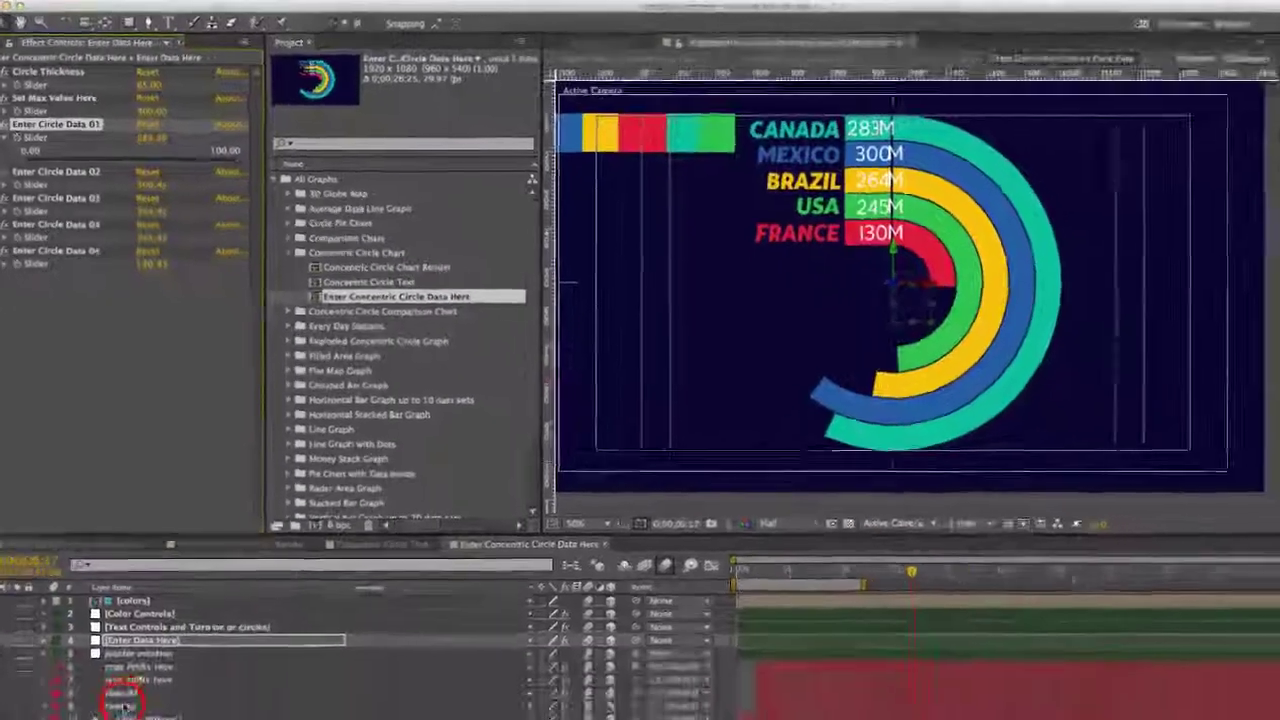
# Open the text of the canada label layer for editing
pyautogui.click(124, 706)
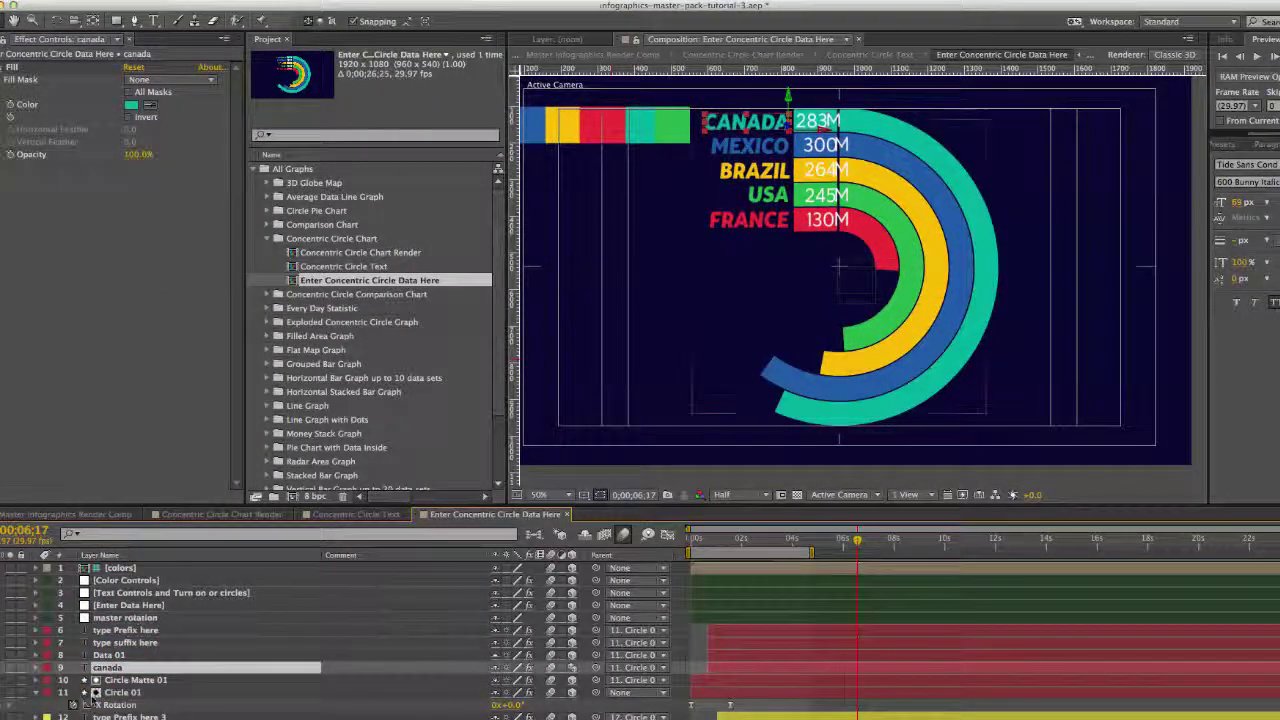
pyautogui.click(110, 669)
pyautogui.doubleClick(110, 668)
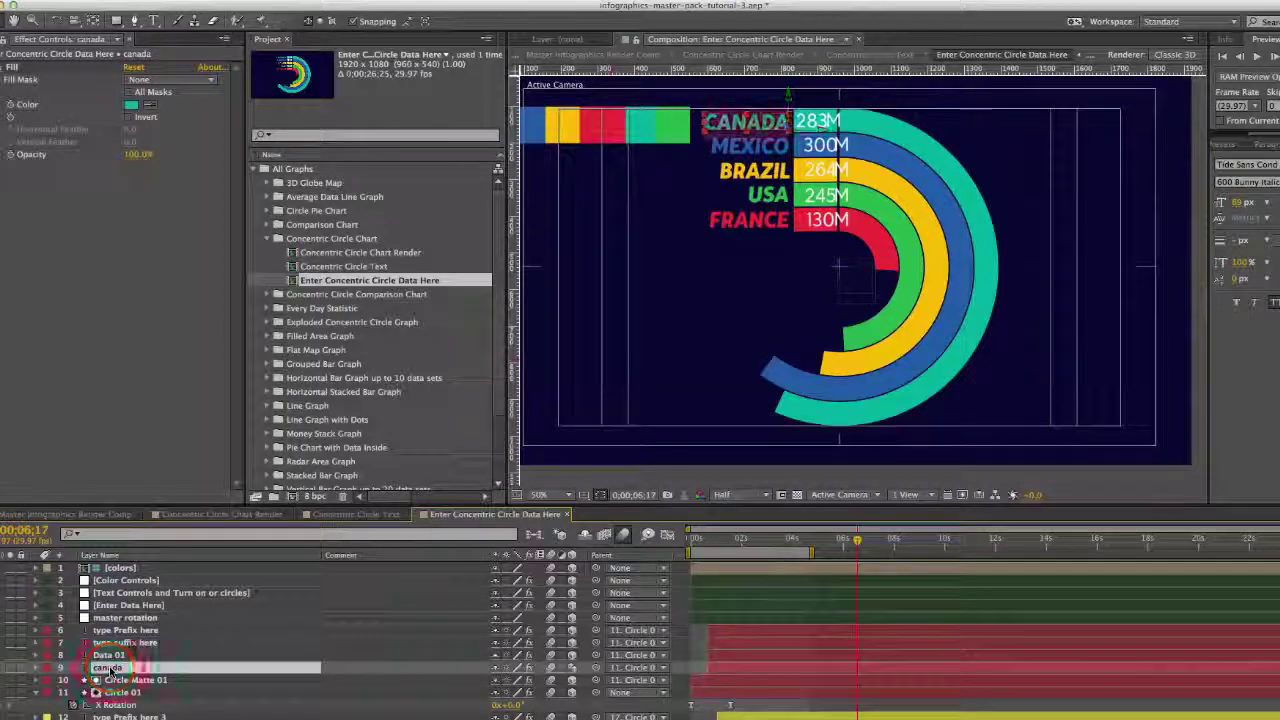
pyautogui.write('Data 01')
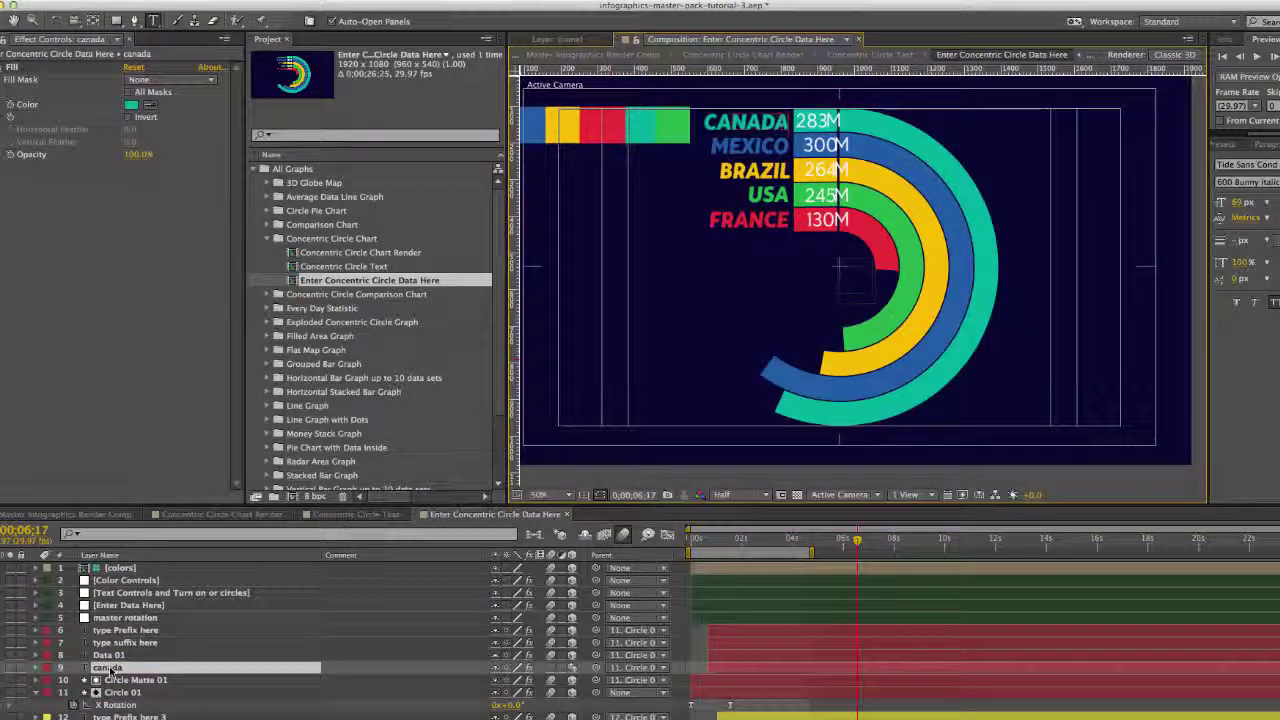